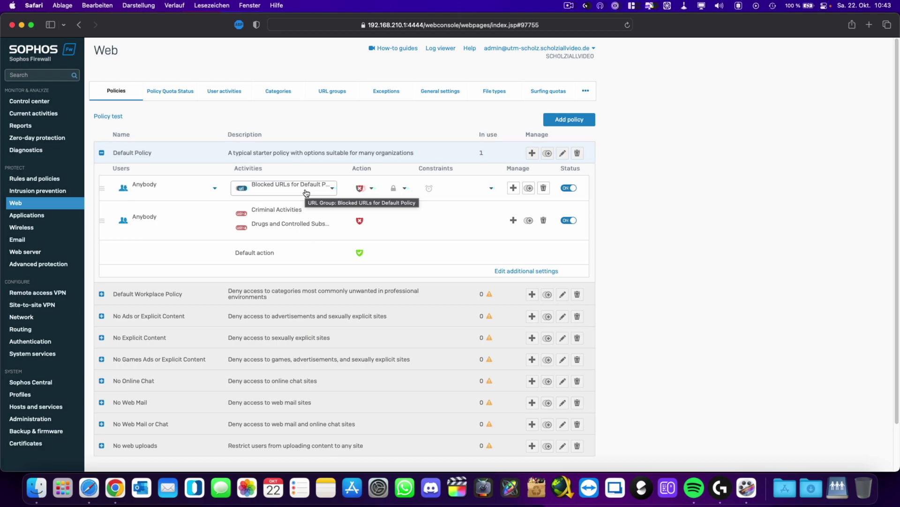
# Open the URL group "Blocked URLs for Default Policy" for editing.
pyautogui.click(330, 95)
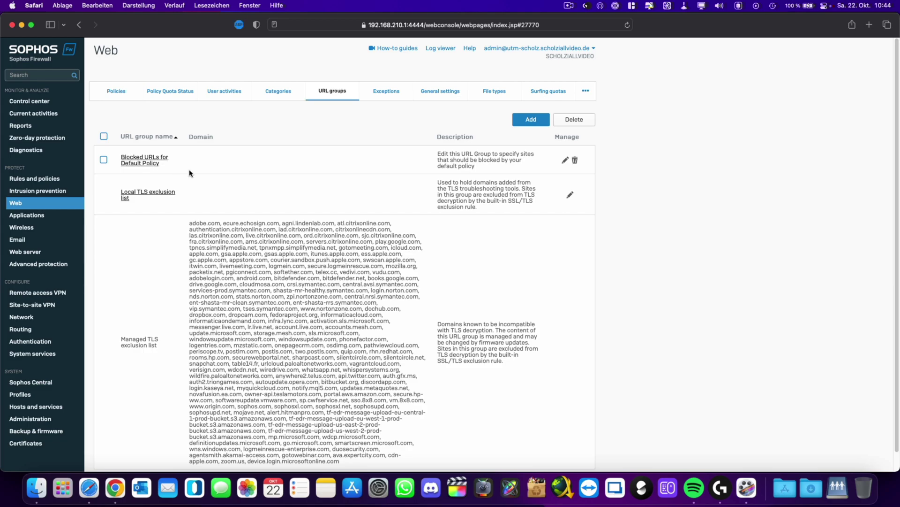
pyautogui.click(564, 161)
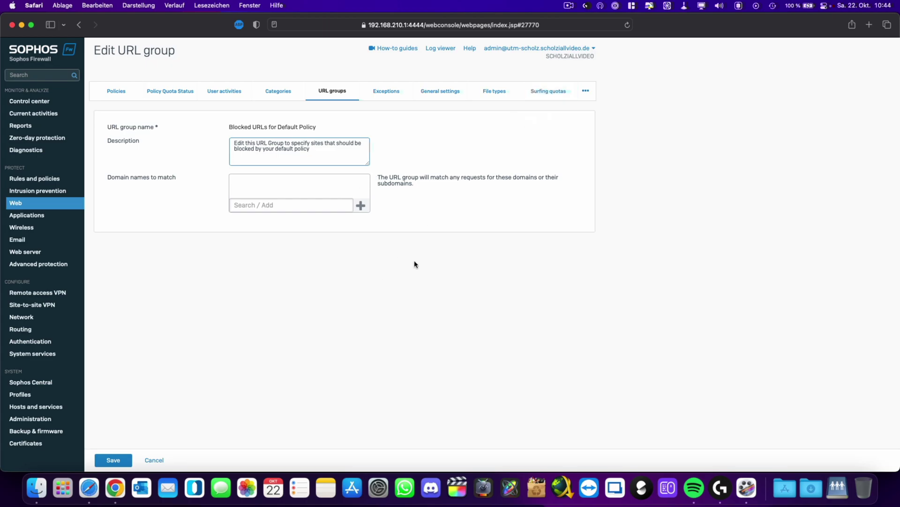
# Test access to google.de in a new browser tab and close that tab again.
pyautogui.click(869, 25)
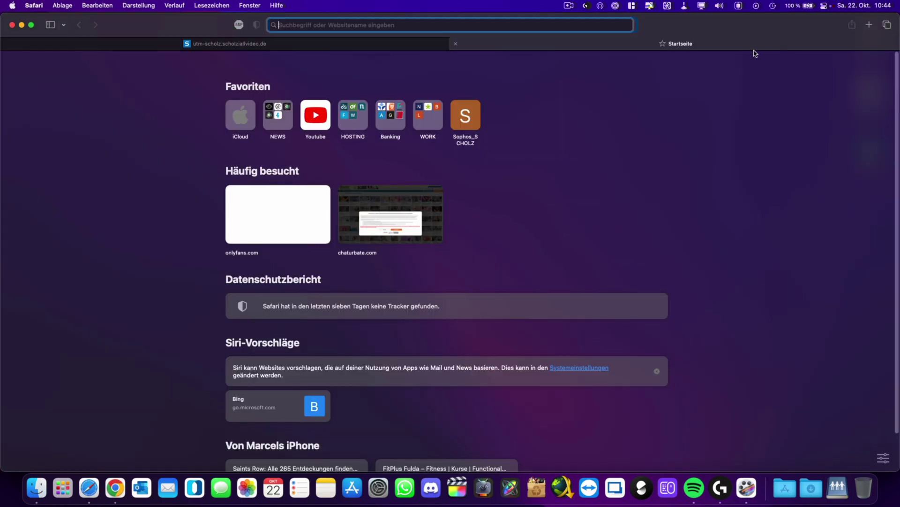
pyautogui.write('google.de')
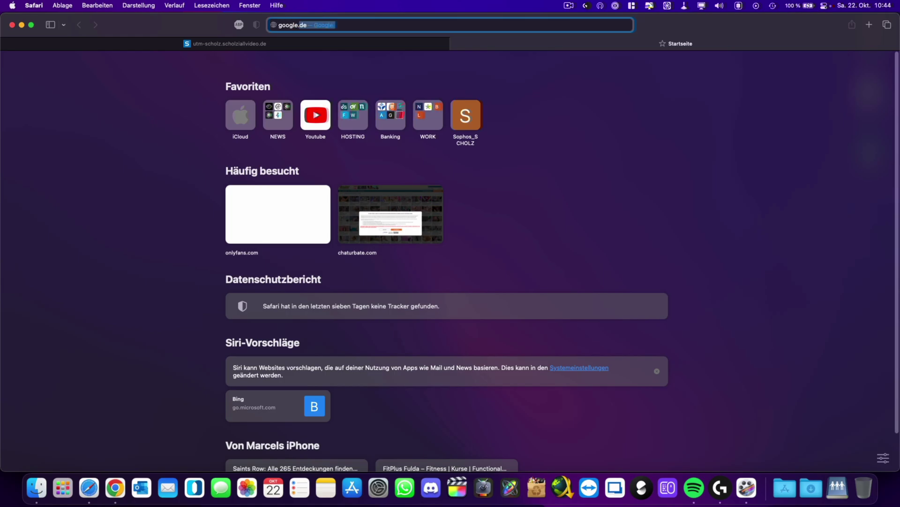
pyautogui.press('Return')
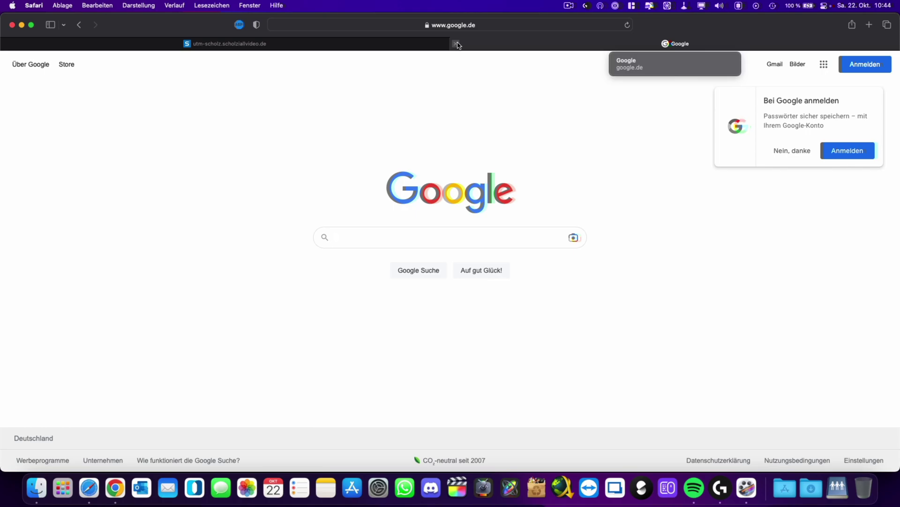
pyautogui.click(456, 44)
# Add google.de to the domain names matched by the Blocked URLs for Default Policy group and save it.
pyautogui.click(253, 205)
pyautogui.write('google.de')
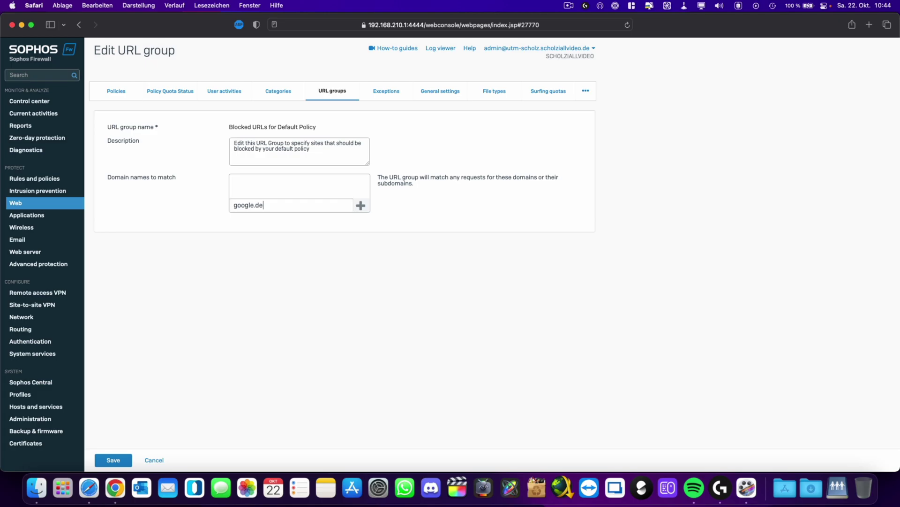
pyautogui.click(360, 205)
pyautogui.click(119, 461)
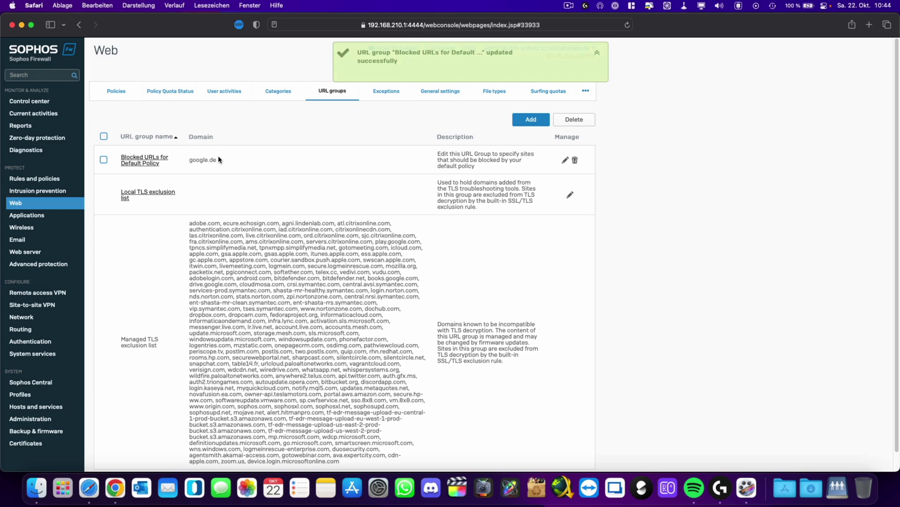
# Test google.de in a new browser tab, expand the block page's request details and close the tab.
pyautogui.press('super+t')
pyautogui.write('google.de')
pyautogui.press('Return')
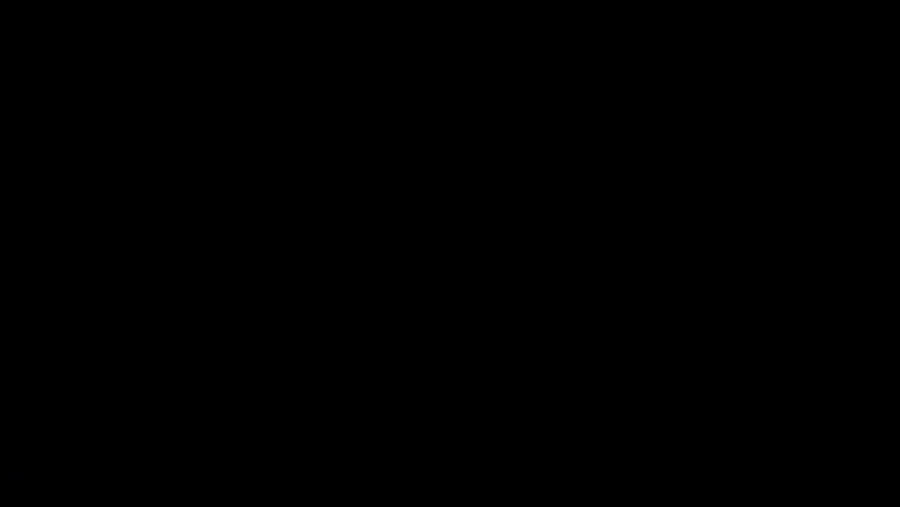
pyautogui.click(511, 190)
pyautogui.click(391, 264)
pyautogui.click(458, 278)
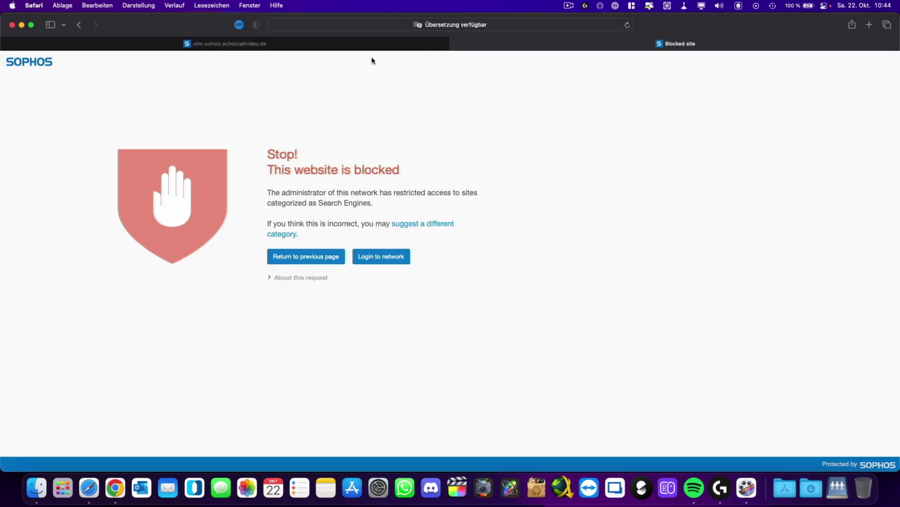
pyautogui.click(307, 278)
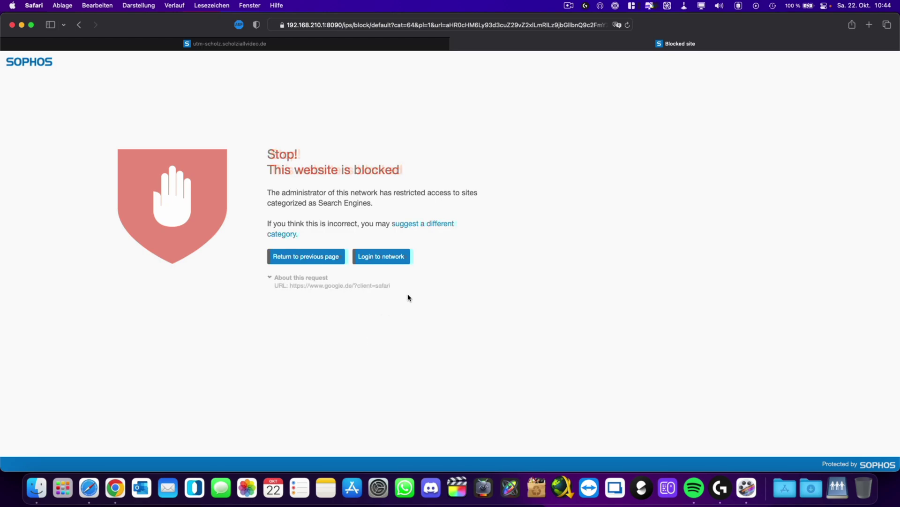
pyautogui.click(455, 44)
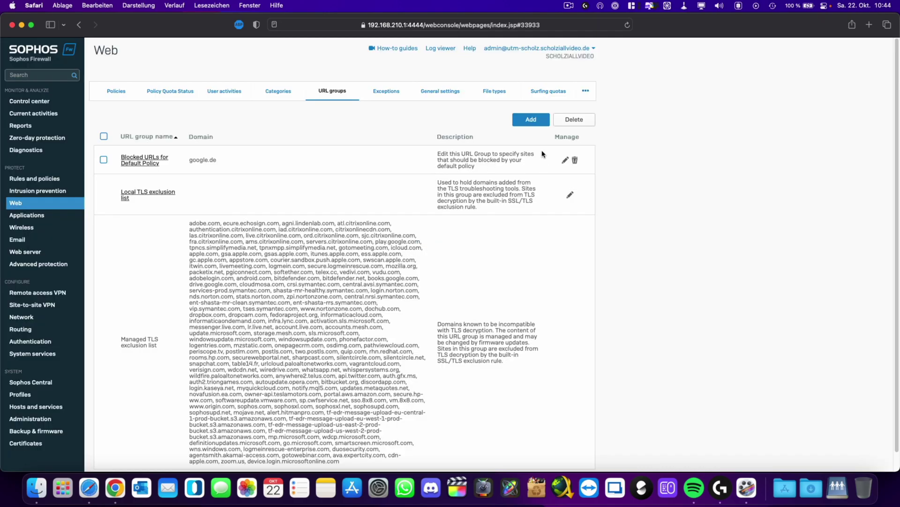
# Remove google.de from the Blocked URLs for Default Policy group and save the group.
pyautogui.click(565, 160)
pyautogui.click(363, 180)
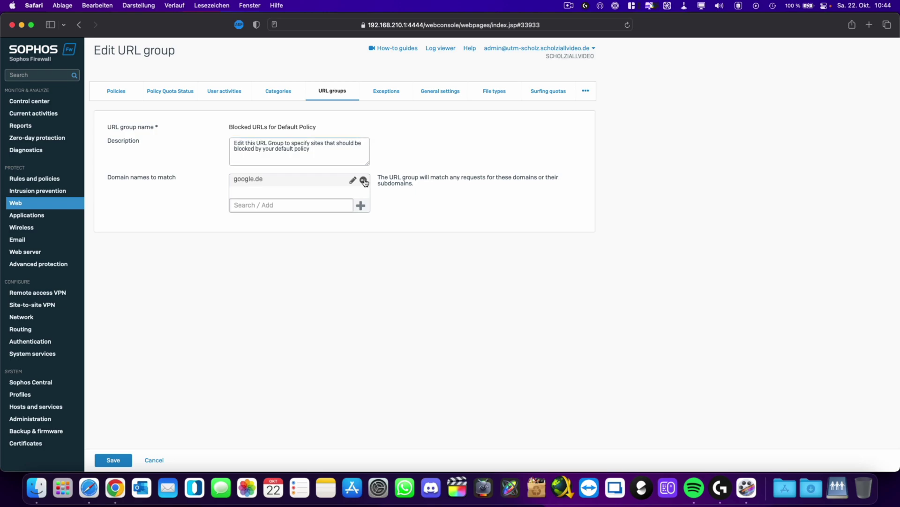
pyautogui.click(125, 458)
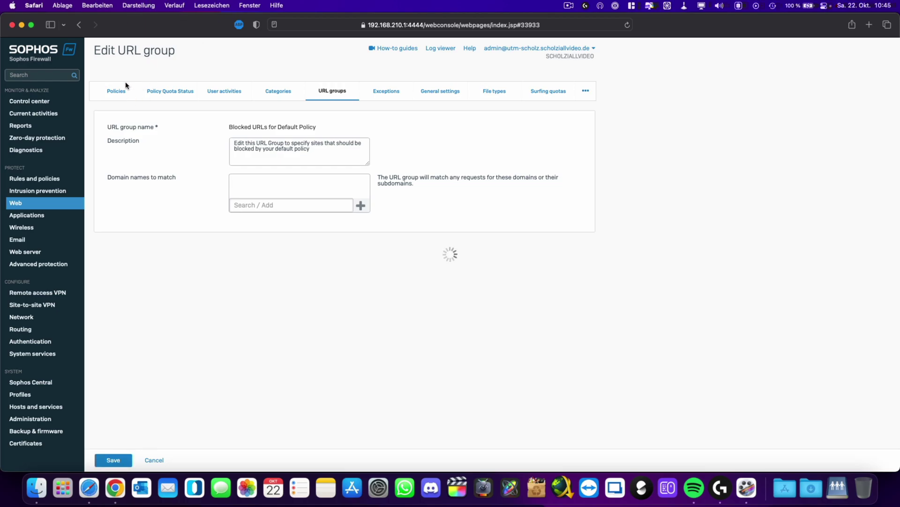
# Examine the user activities that can be added to the Default Policy rule blocking Criminal Activities and Drugs.
pyautogui.click(117, 89)
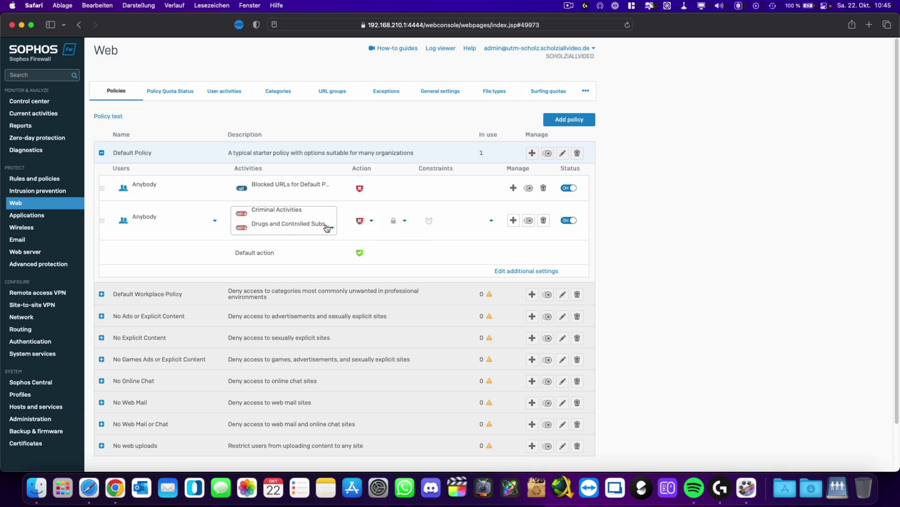
pyautogui.click(312, 229)
pyautogui.click(304, 241)
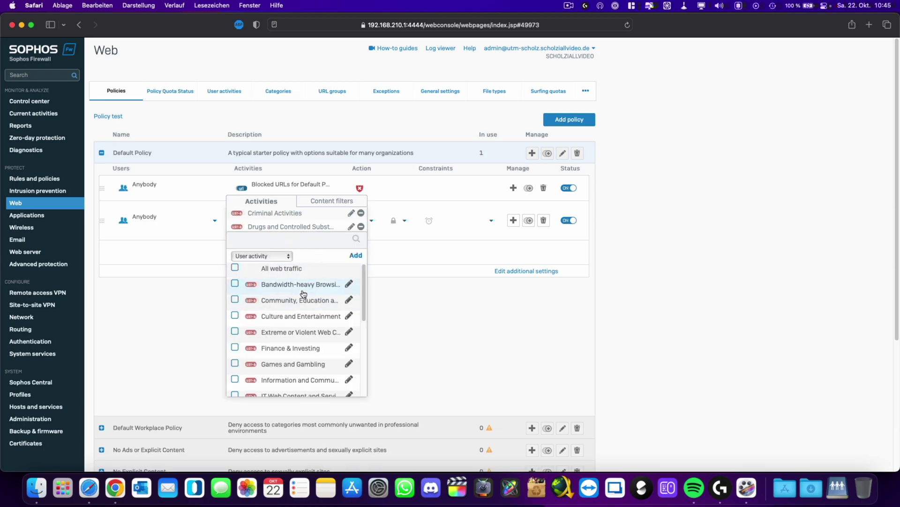
pyautogui.scroll(-3, 304, 296)
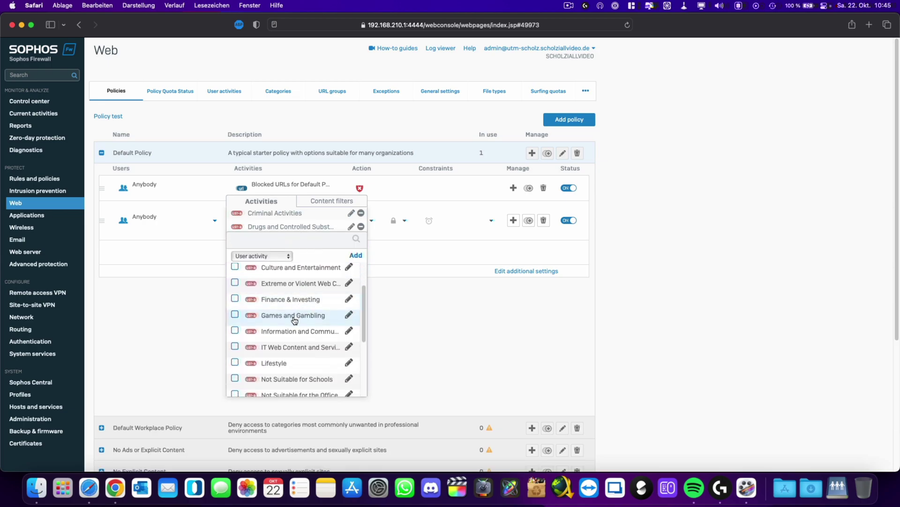
pyautogui.scroll(-5, 300, 314)
pyautogui.scroll(-1, 288, 324)
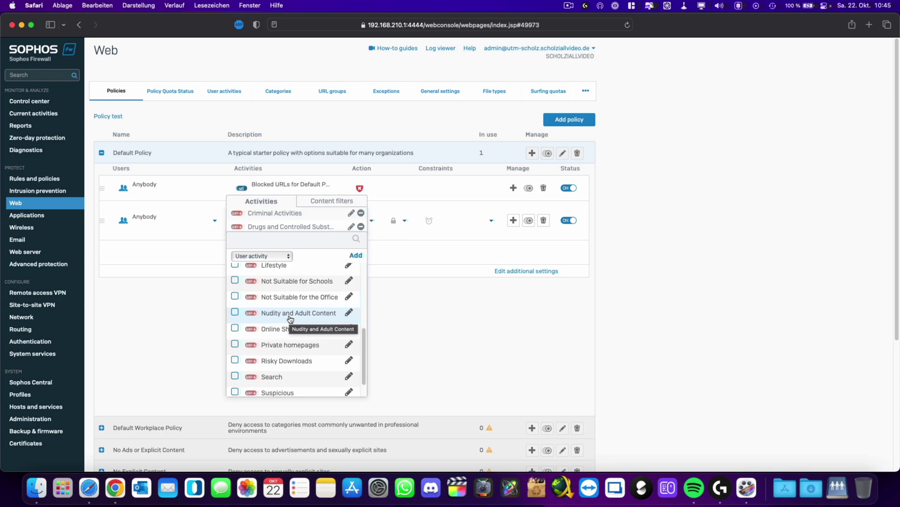
pyautogui.click(203, 314)
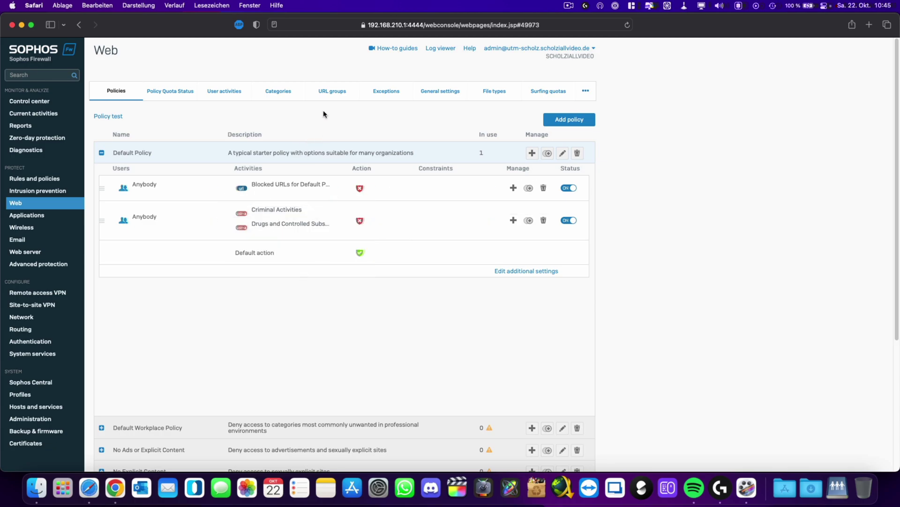
# Create and save a URL group named Whitelist without any domains.
pyautogui.click(336, 94)
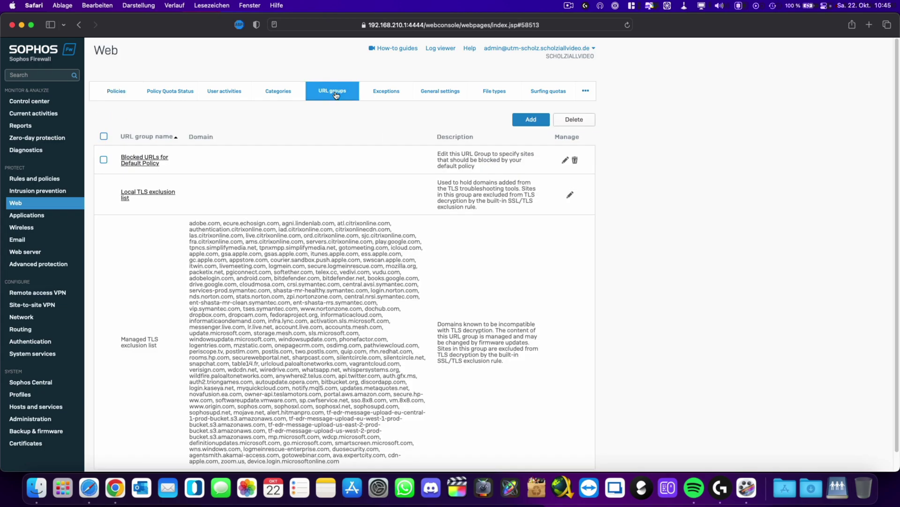
pyautogui.click(523, 121)
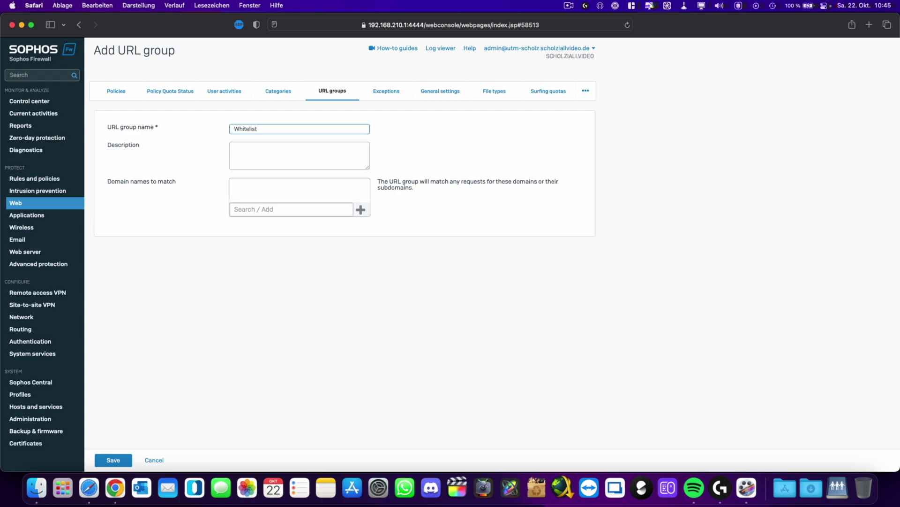
pyautogui.click(130, 459)
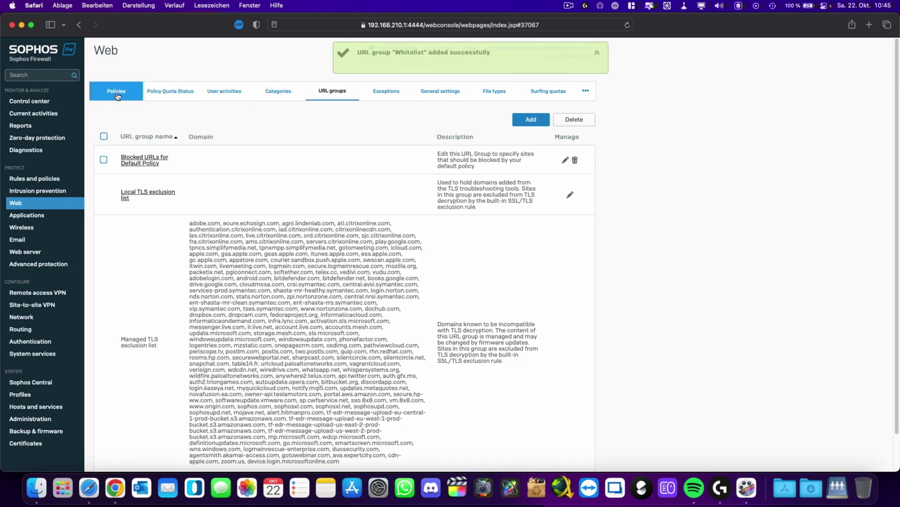
pyautogui.scroll(-2, 263, 310)
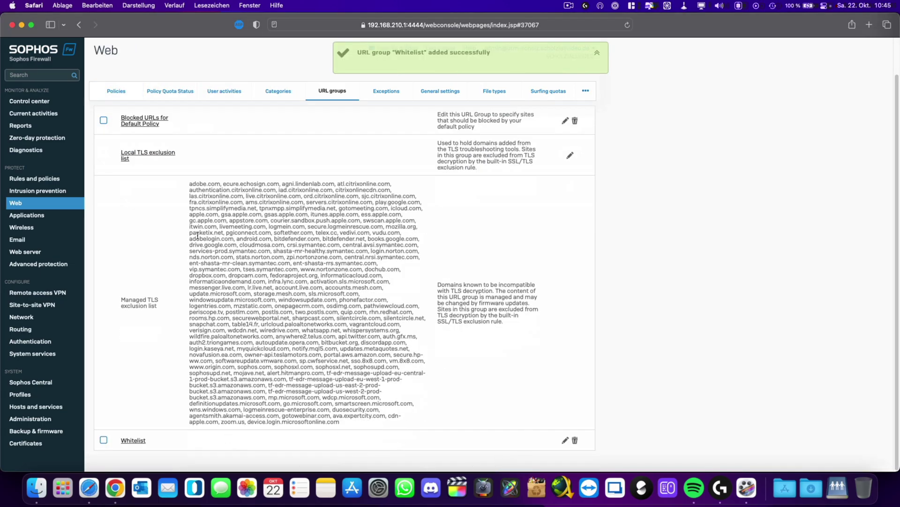
# Return to the web policies and review the selectable activities of the Default Policy's Criminal Activities rule.
pyautogui.click(116, 90)
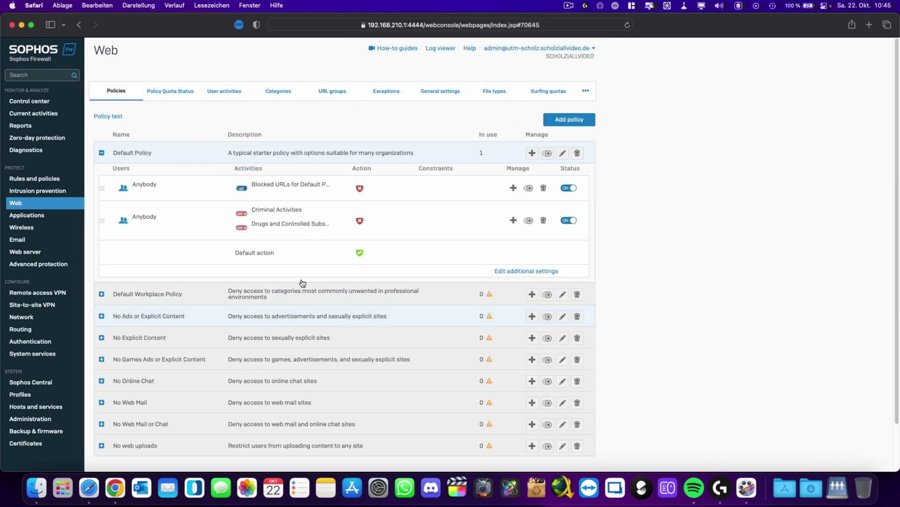
pyautogui.click(332, 228)
pyautogui.click(298, 243)
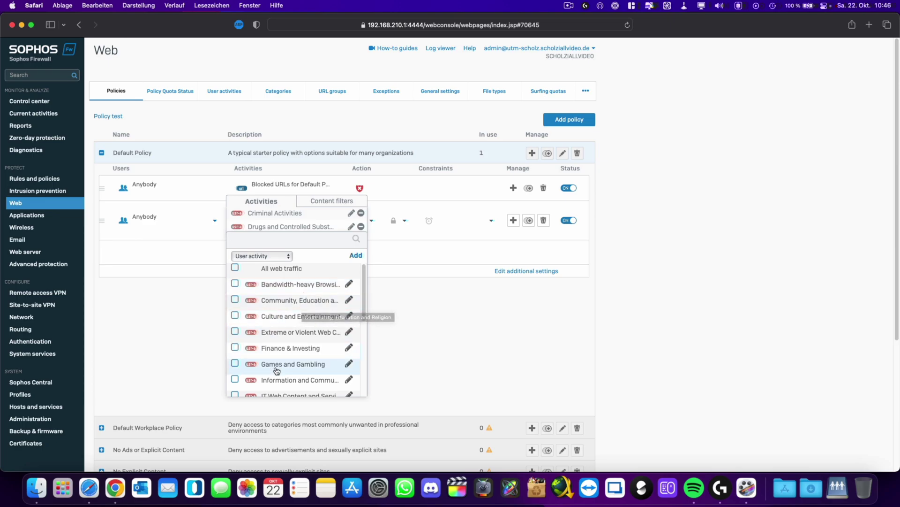
pyautogui.scroll(-1, 300, 345)
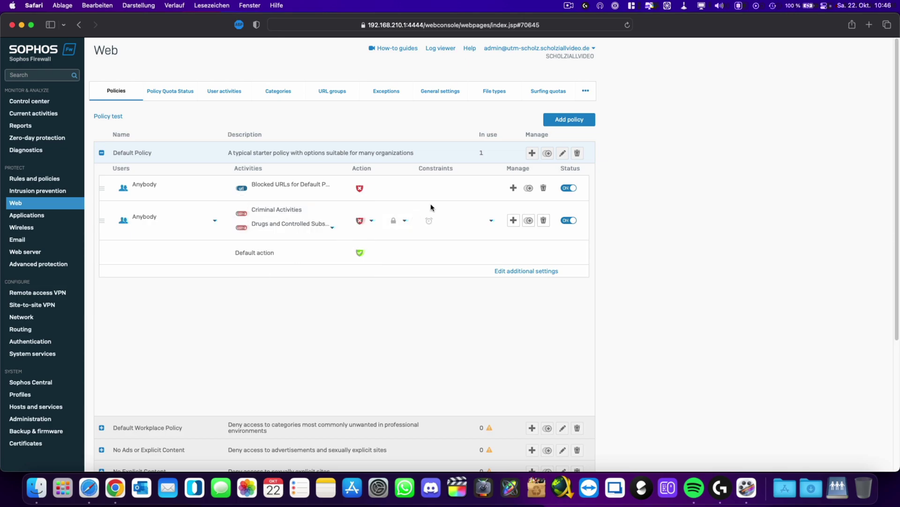
# Add a new rule at the start of the Default Policy.
pyautogui.click(533, 154)
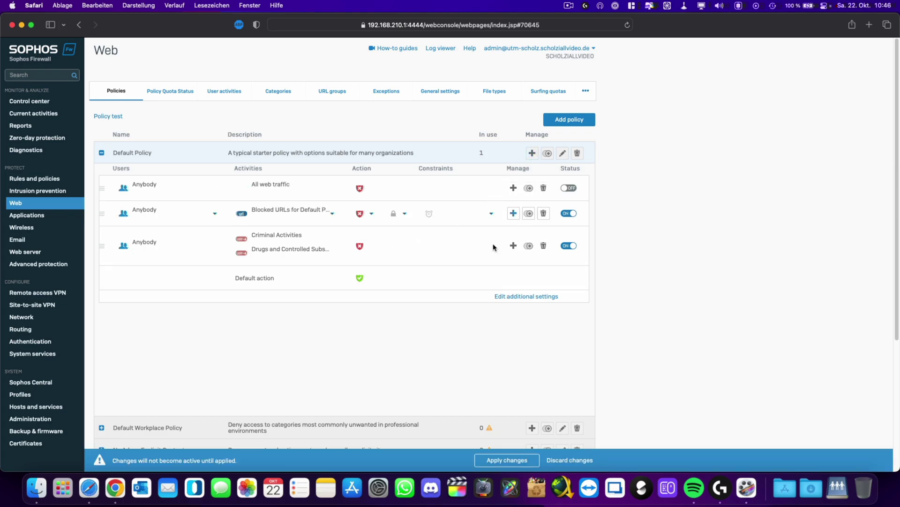
pyautogui.click(282, 186)
pyautogui.click(299, 210)
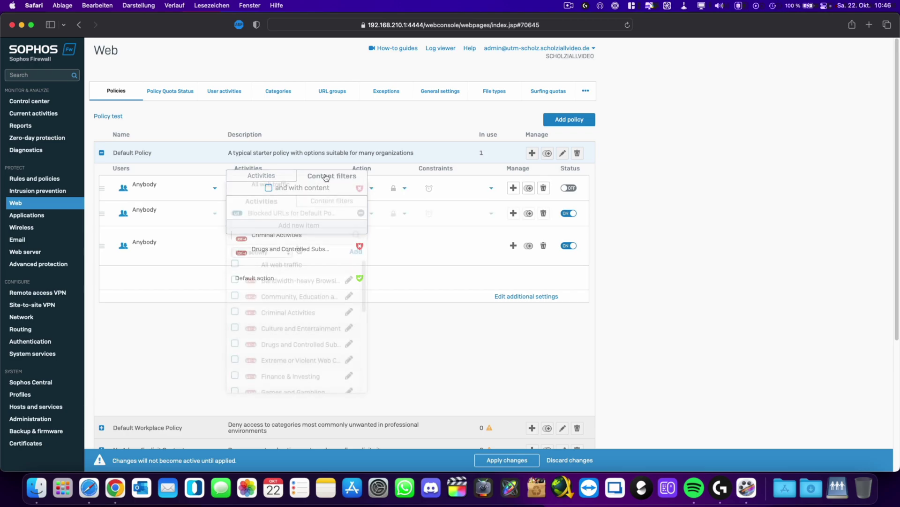
pyautogui.click(277, 253)
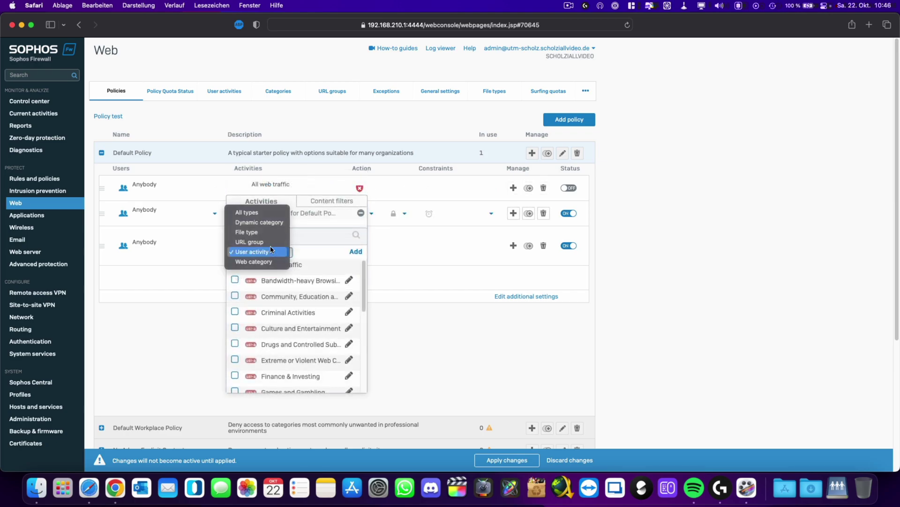
pyautogui.click(199, 307)
pyautogui.click(235, 312)
pyautogui.click(235, 343)
pyautogui.click(151, 416)
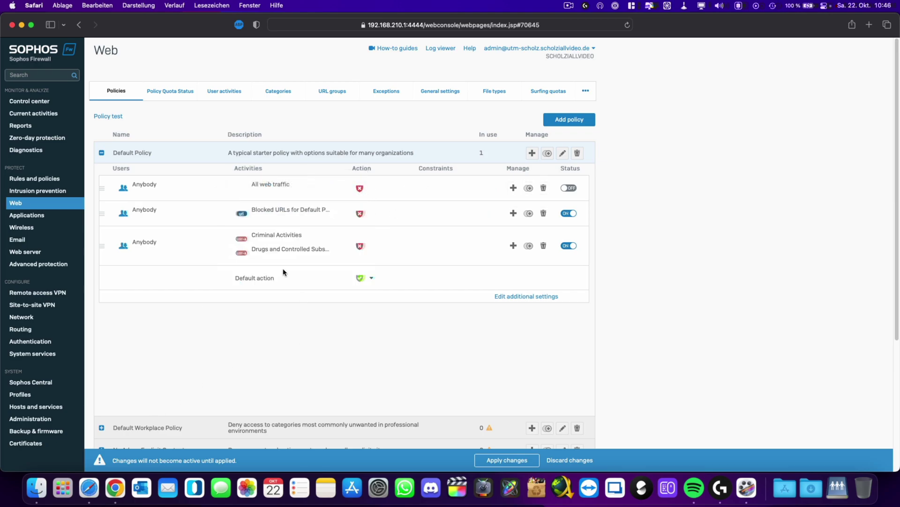
# Replace the All web traffic activity of the new Default Policy rule with the URL group Whitelist.
pyautogui.click(298, 188)
pyautogui.click(362, 192)
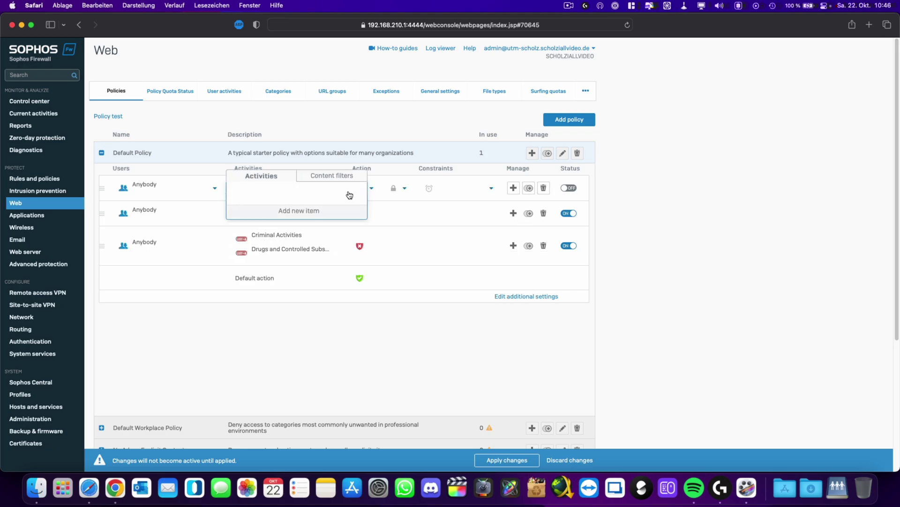
pyautogui.click(304, 214)
pyautogui.click(258, 227)
pyautogui.click(254, 217)
pyautogui.click(235, 302)
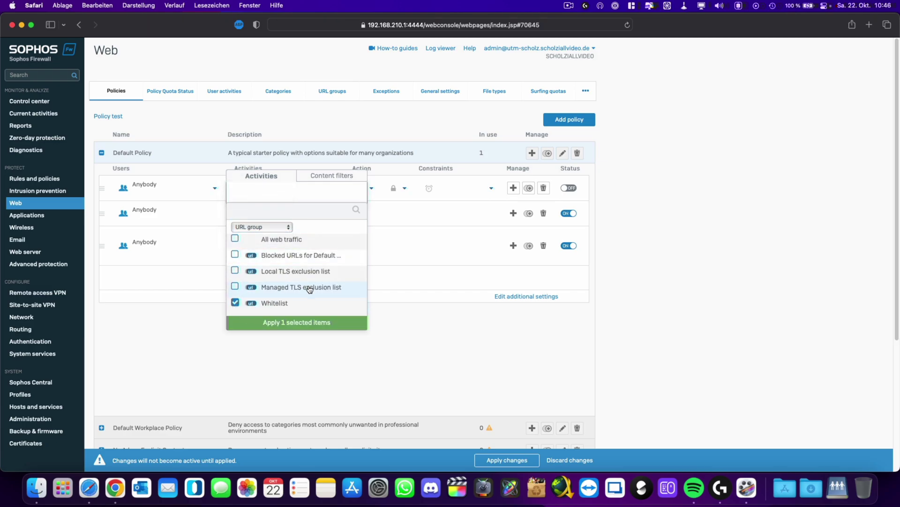
pyautogui.click(305, 323)
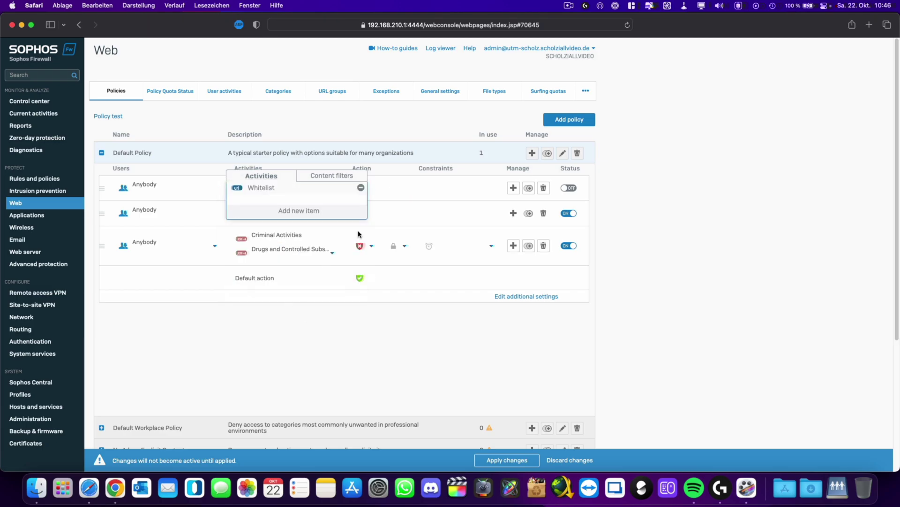
pyautogui.click(416, 436)
# Set the Whitelist rule's action to Allow HTTP and move the rule below the Criminal Activities rule.
pyautogui.click(368, 190)
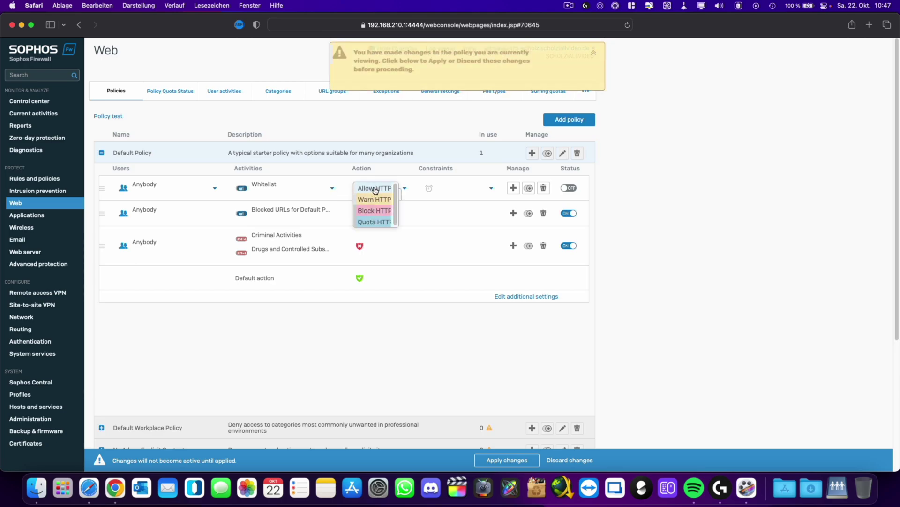
pyautogui.click(375, 190)
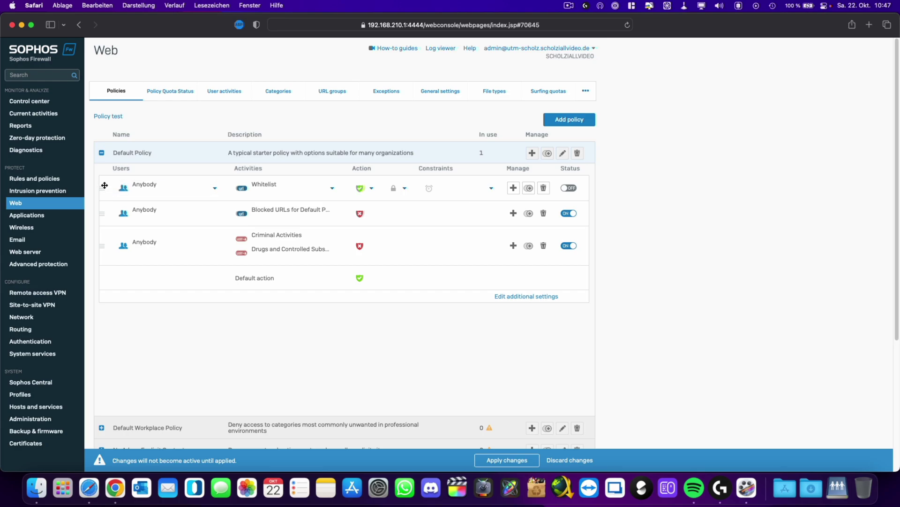
pyautogui.moveTo(103, 189); pyautogui.dragTo(101, 250)
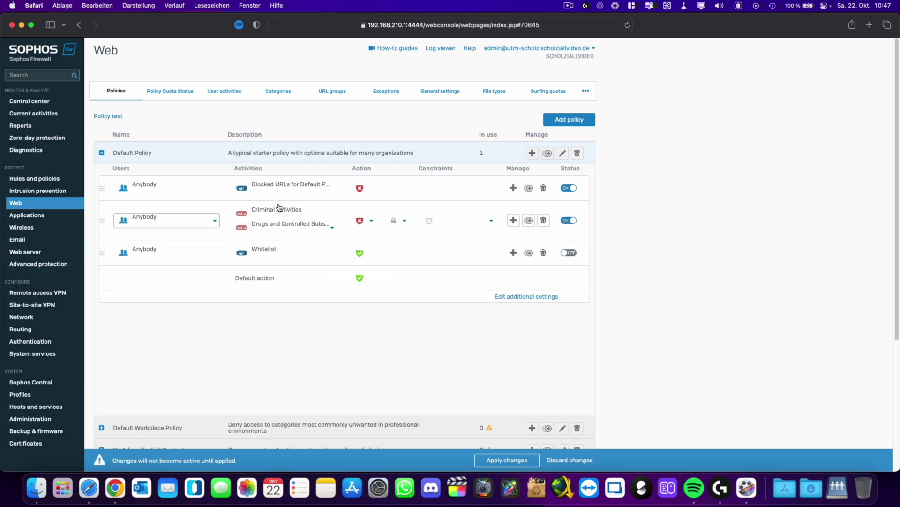
# Check the URL groups and review the user activities selectable for the Default Policy's Criminal Activities rule.
pyautogui.click(341, 96)
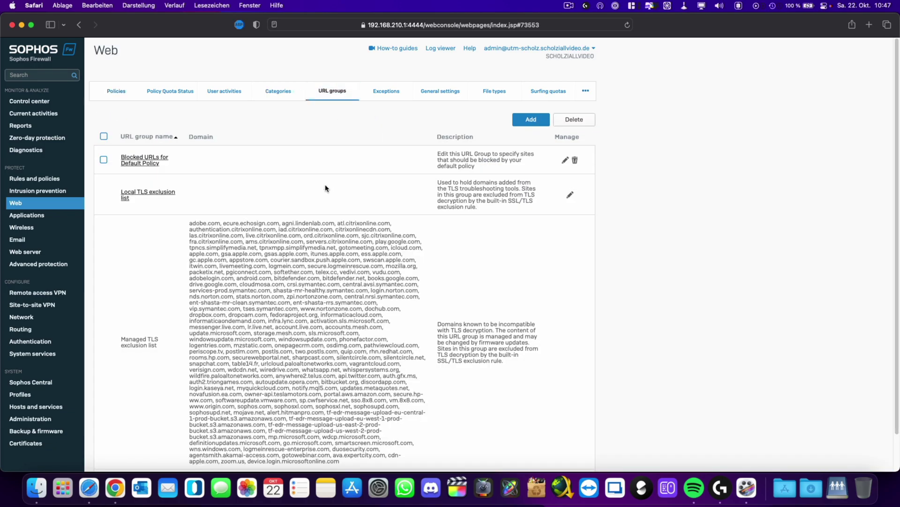
pyautogui.click(116, 91)
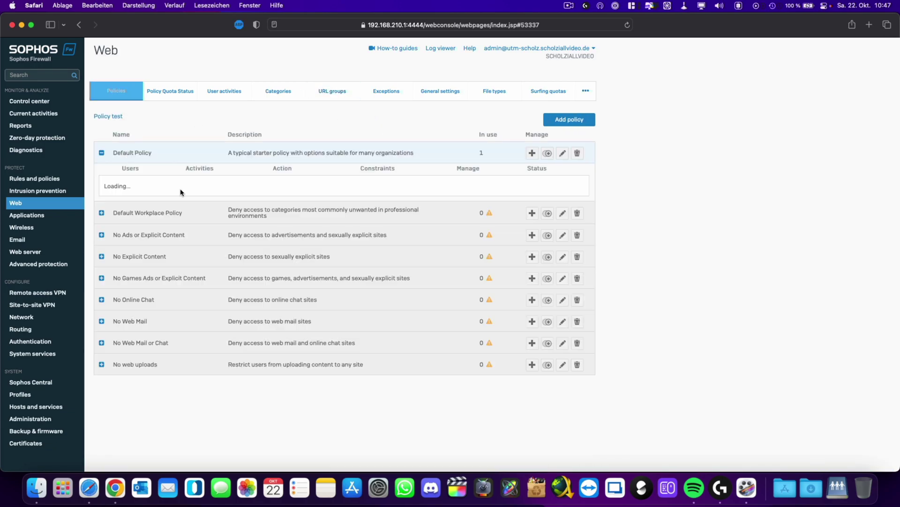
pyautogui.click(313, 223)
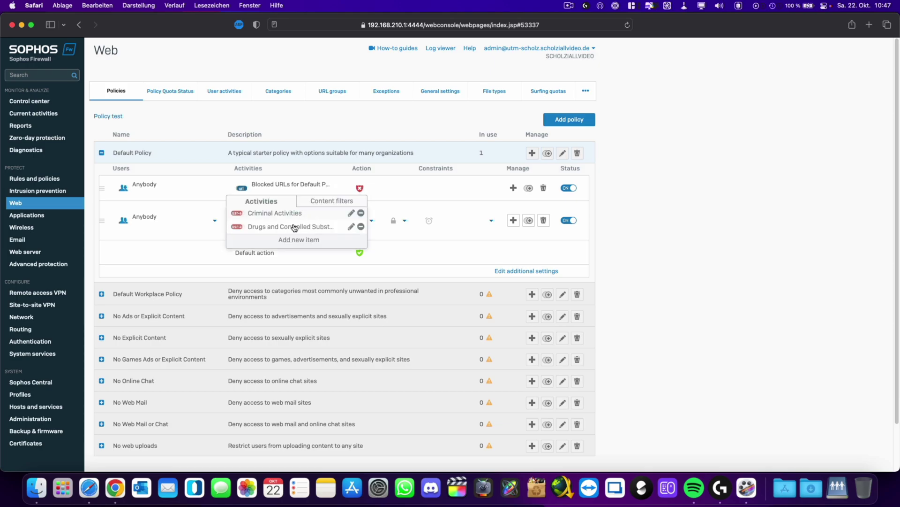
pyautogui.click(305, 240)
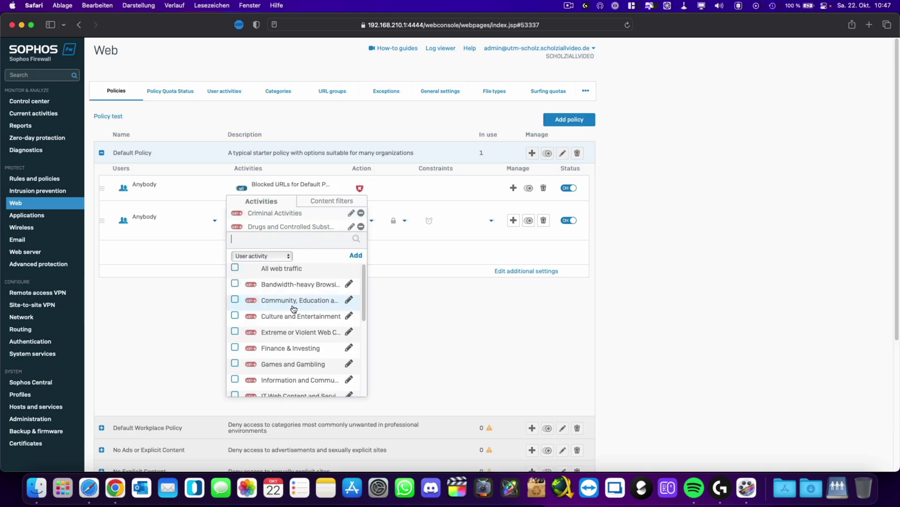
pyautogui.scroll(-10, 296, 311)
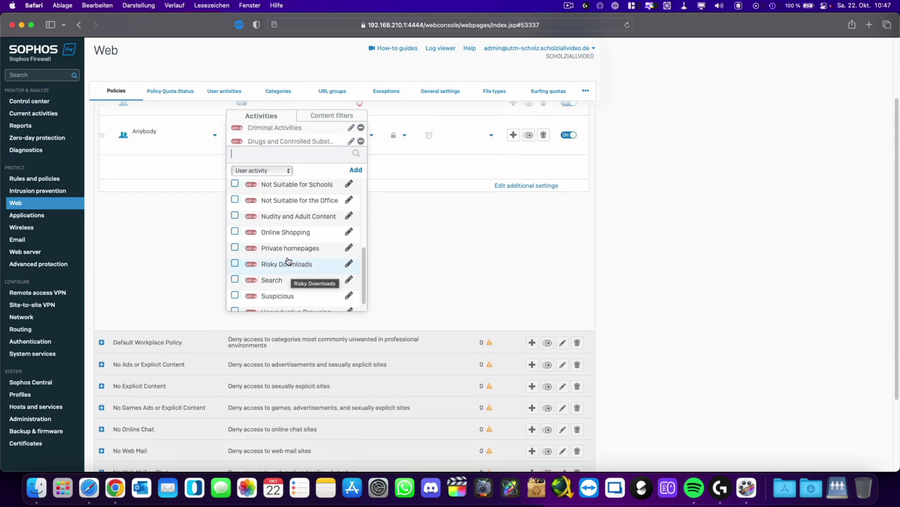
pyautogui.scroll(-2, 300, 277)
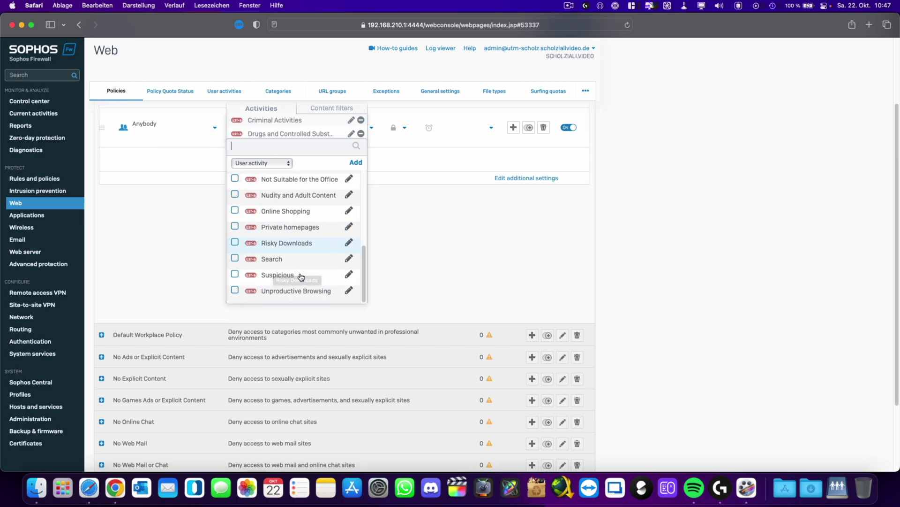
pyautogui.scroll(8, 297, 280)
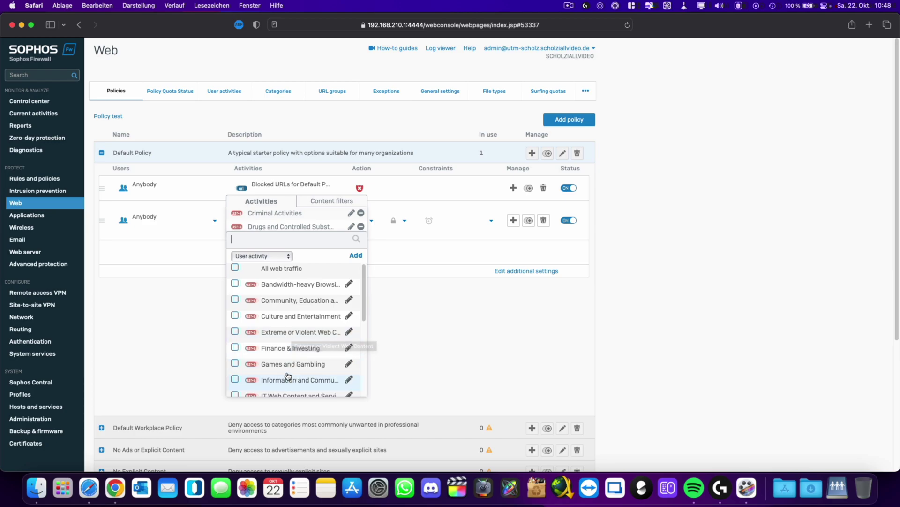
pyautogui.scroll(-5, 284, 373)
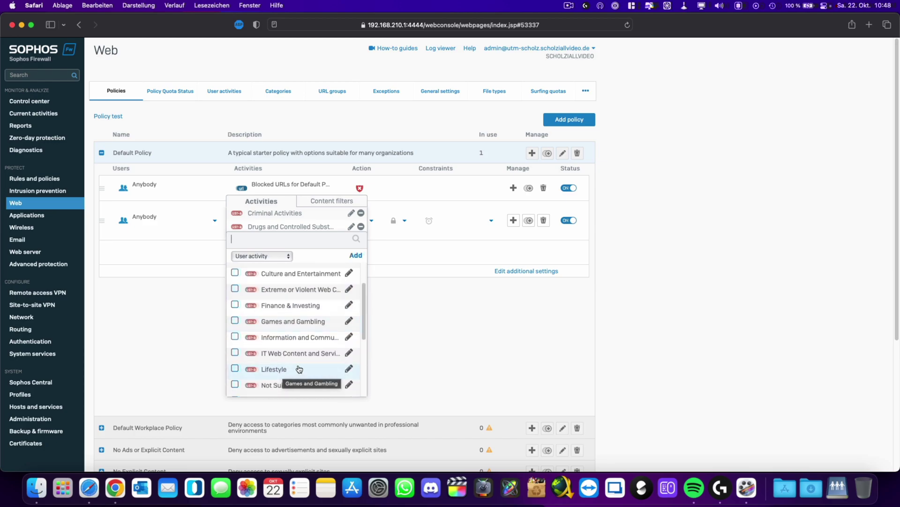
pyautogui.scroll(-1, 291, 337)
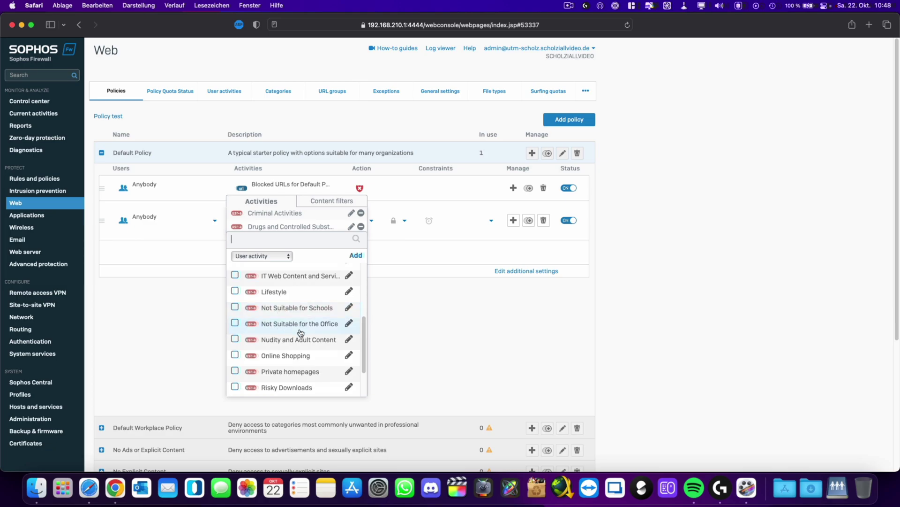
pyautogui.scroll(-3, 291, 347)
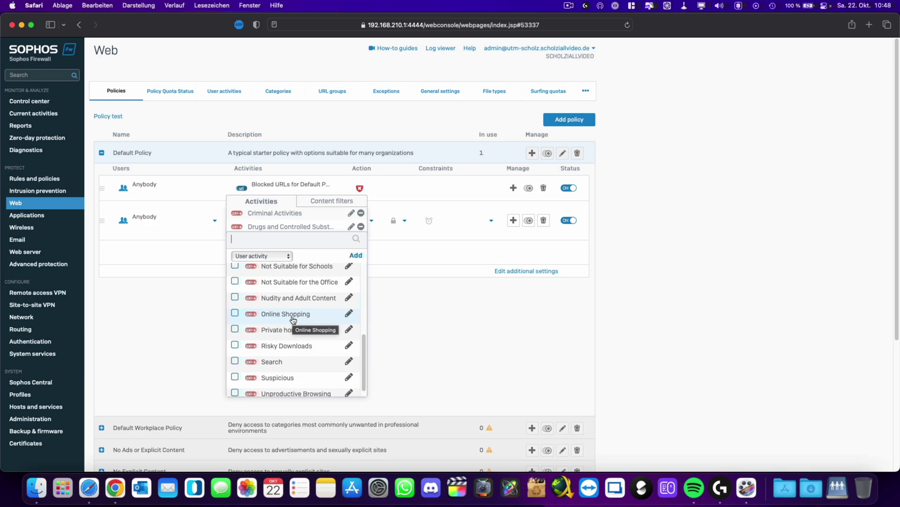
pyautogui.click(196, 333)
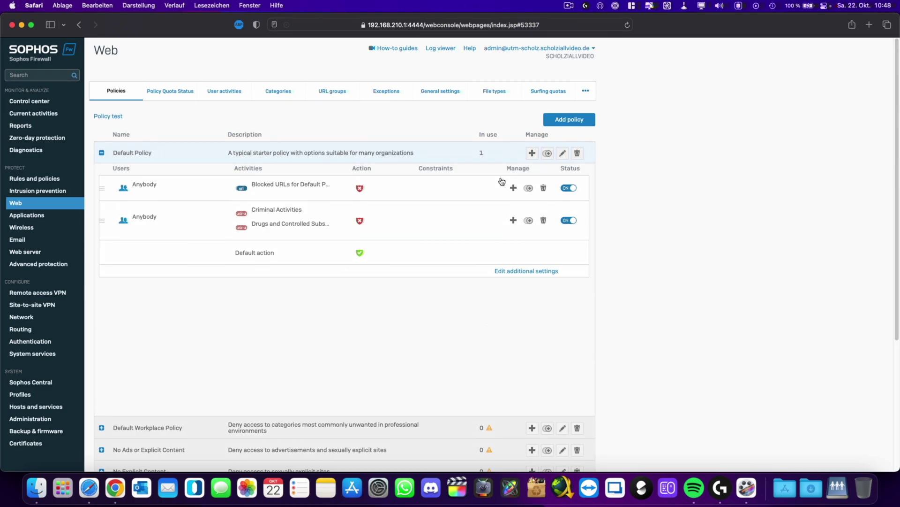
pyautogui.moveTo(384, 202)
pyautogui.click(532, 153)
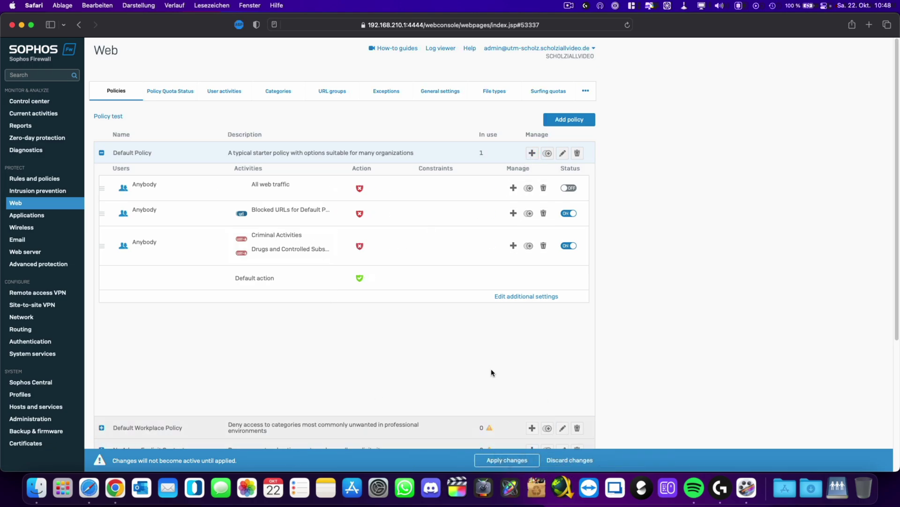
pyautogui.click(567, 460)
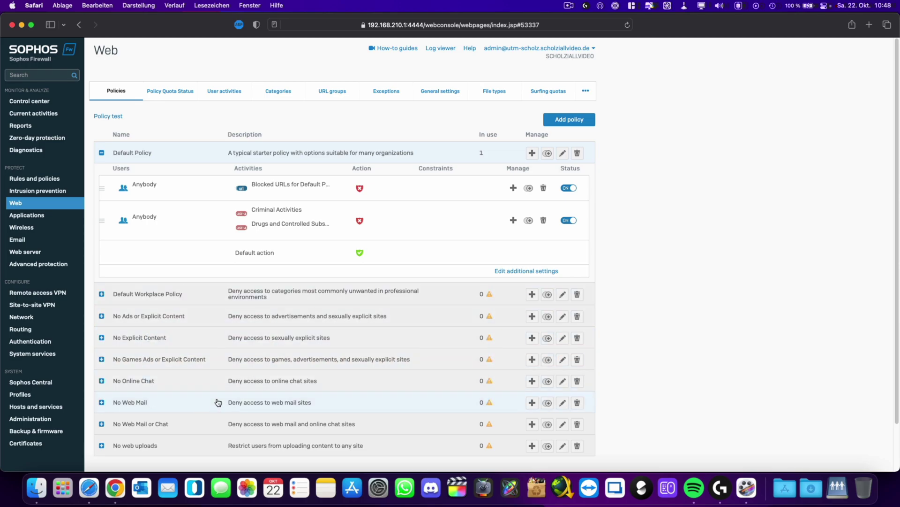
# Examine the rules inside the Default Workplace Policy and the No Ads or Explicit Content policy.
pyautogui.click(101, 294)
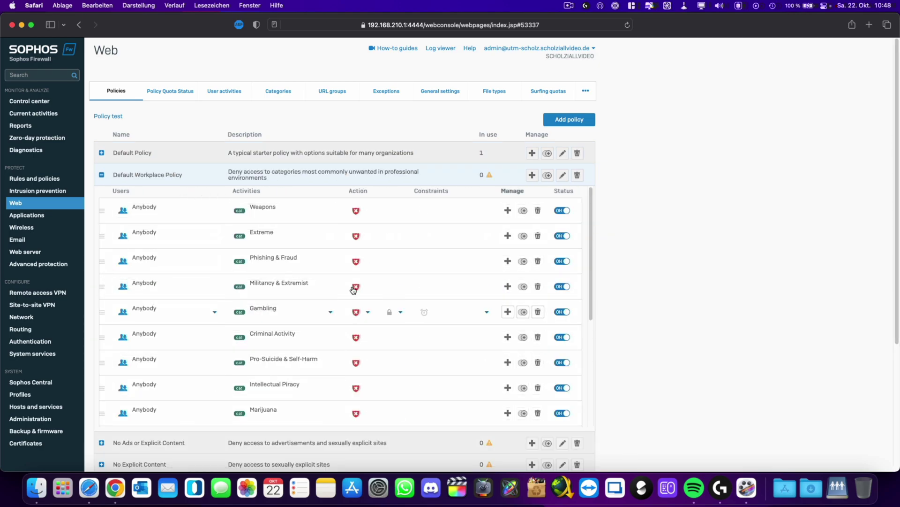
pyautogui.click(101, 175)
pyautogui.click(102, 197)
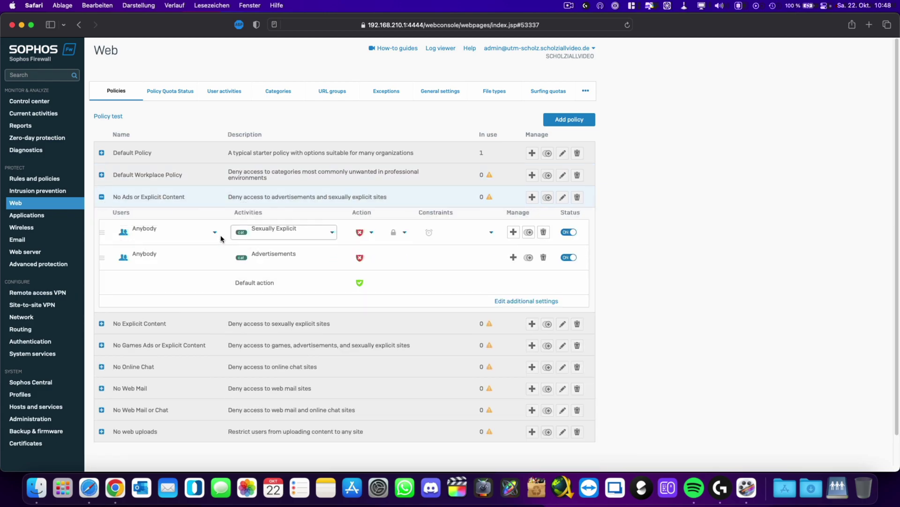
pyautogui.click(101, 197)
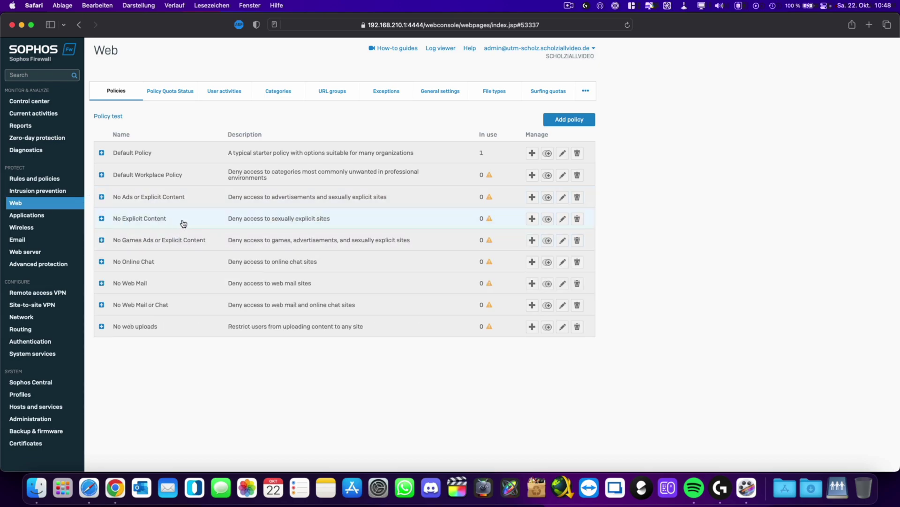
# Review the available actions and selectable user activities of the Default Policy's Criminal Activities rule.
pyautogui.click(101, 153)
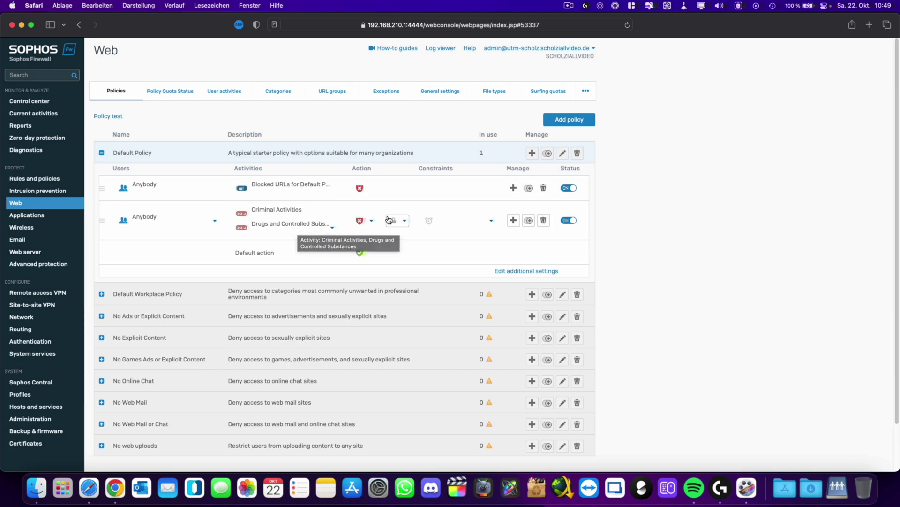
pyautogui.click(366, 222)
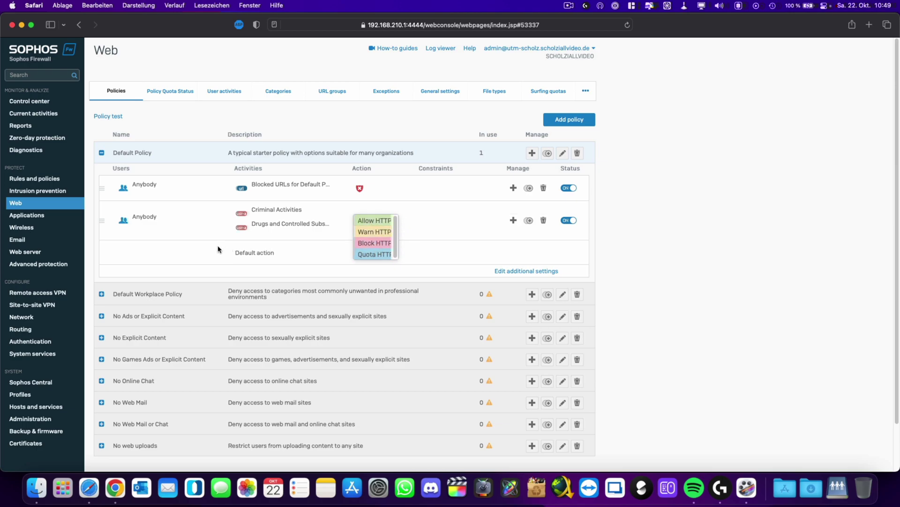
pyautogui.click(188, 247)
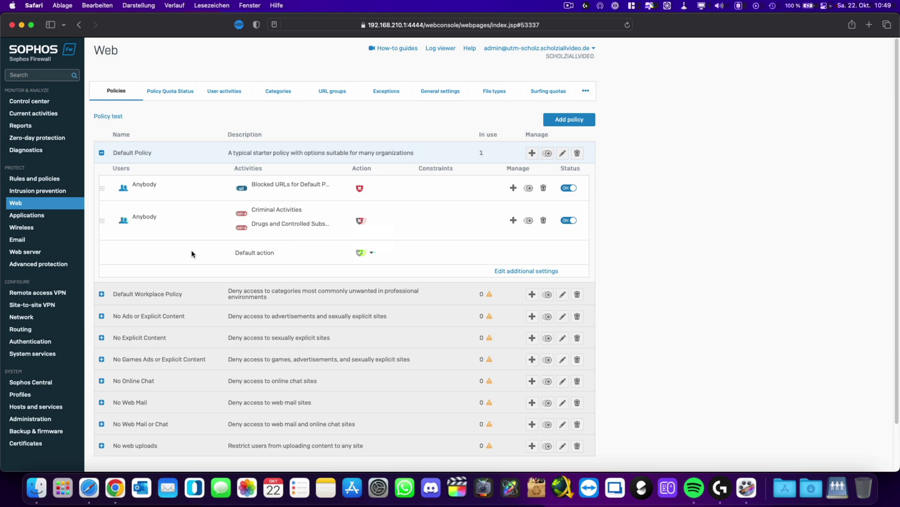
pyautogui.click(284, 226)
pyautogui.click(290, 237)
pyautogui.scroll(-5, 278, 310)
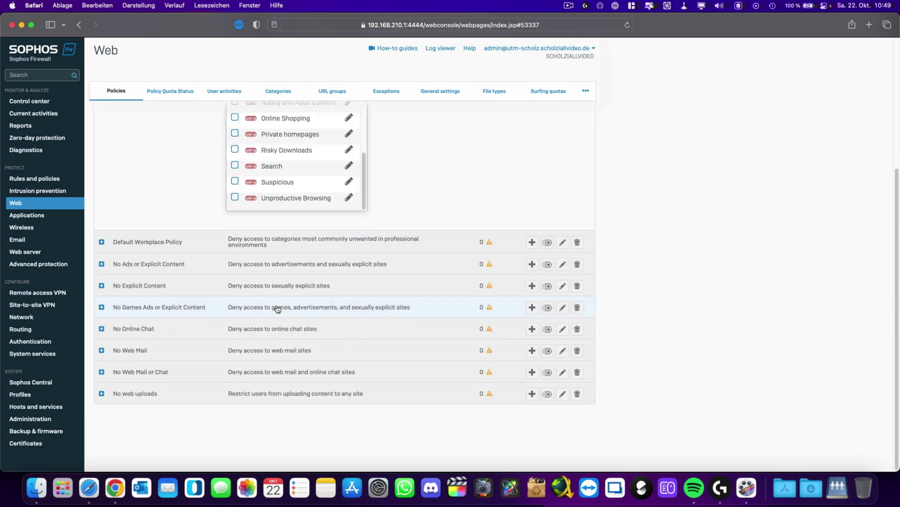
pyautogui.click(214, 157)
pyautogui.scroll(5, 275, 217)
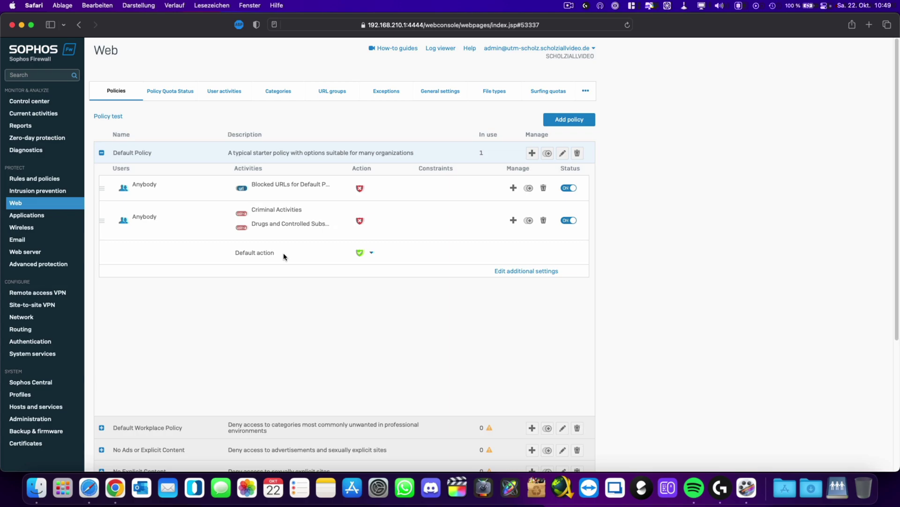
# View the policy quota status and look through the list of web categories.
pyautogui.click(170, 91)
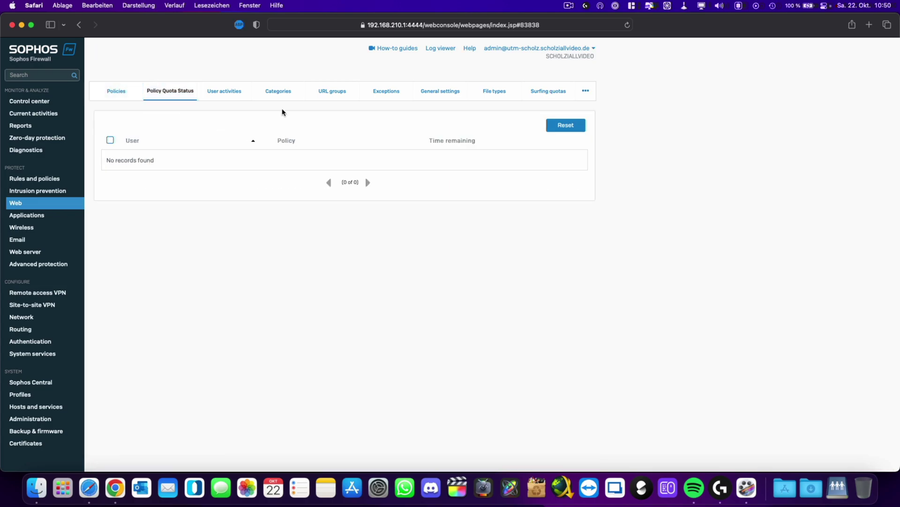
pyautogui.click(282, 91)
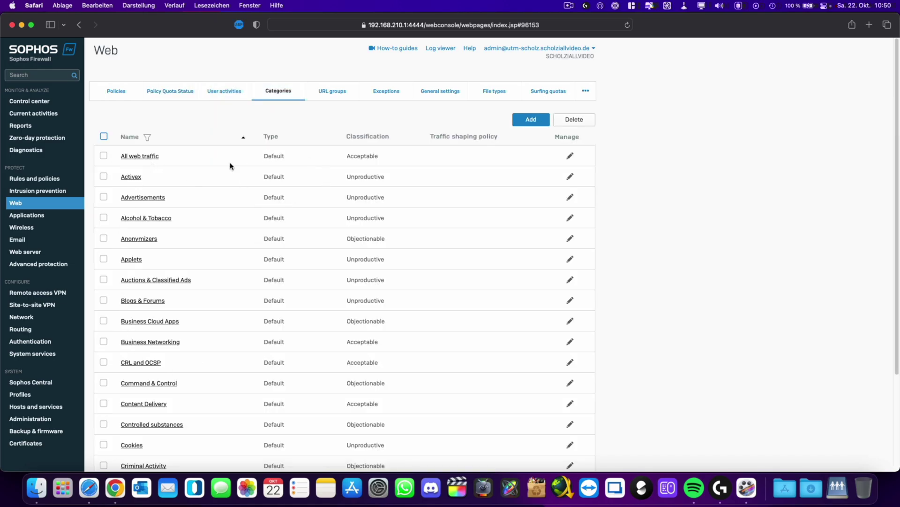
pyautogui.scroll(-5, 204, 361)
pyautogui.scroll(5, 204, 361)
# Examine the Applets category's settings, including its advanced notification page, without saving changes.
pyautogui.click(570, 259)
pyautogui.click(157, 235)
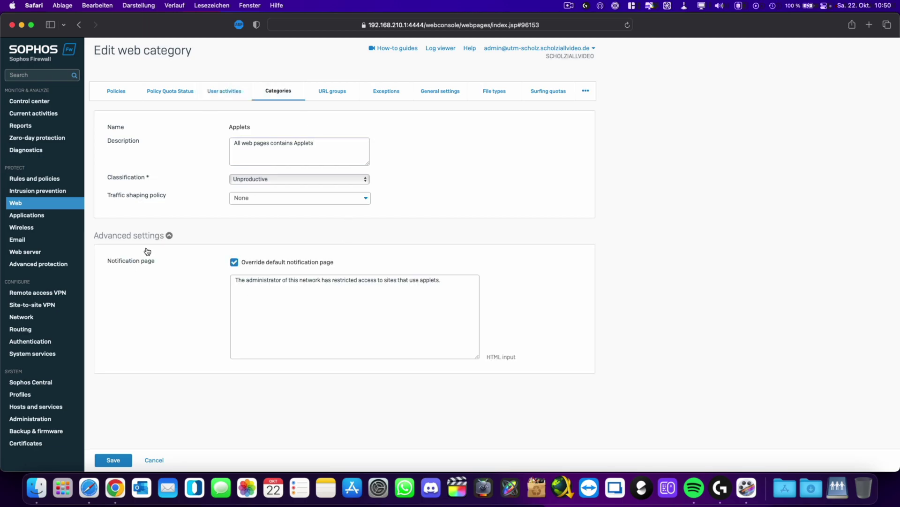
pyautogui.click(155, 461)
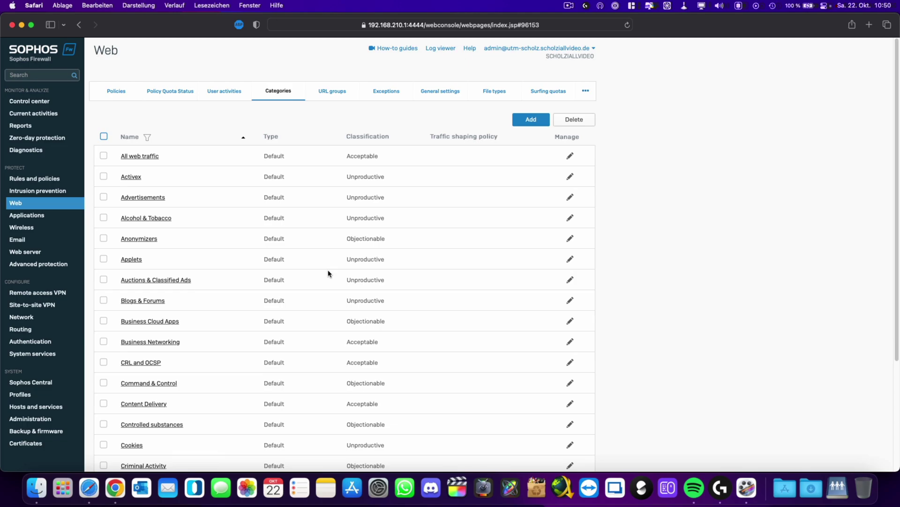
# Look through the web categories again and inspect the options for creating a new category without saving one.
pyautogui.scroll(-5, 150, 211)
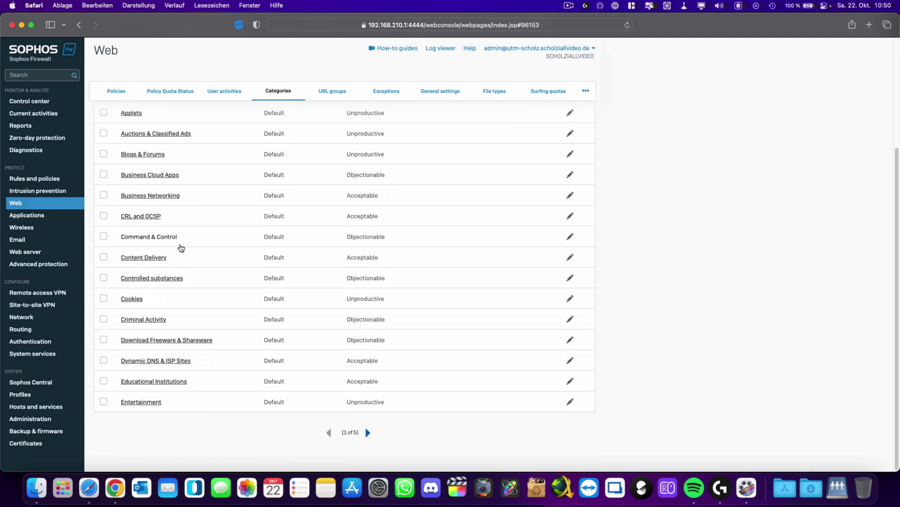
pyautogui.scroll(5, 270, 420)
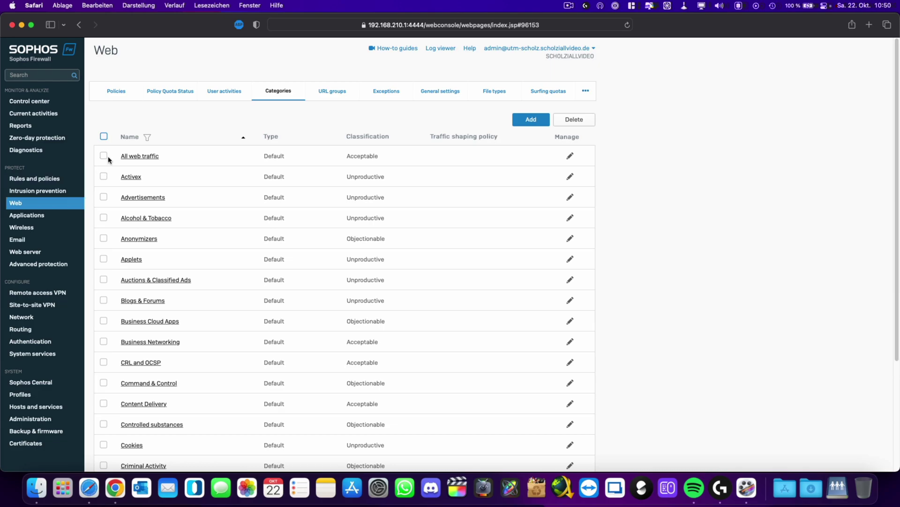
pyautogui.click(539, 121)
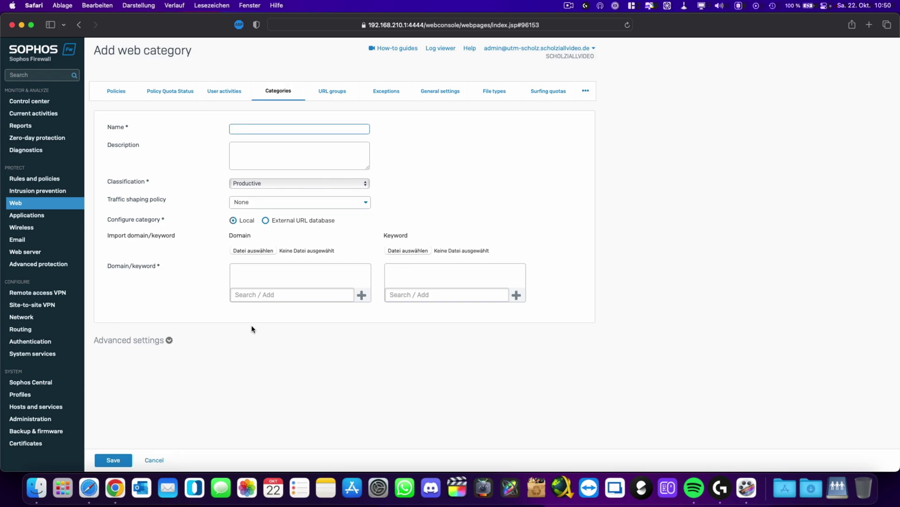
pyautogui.click(158, 462)
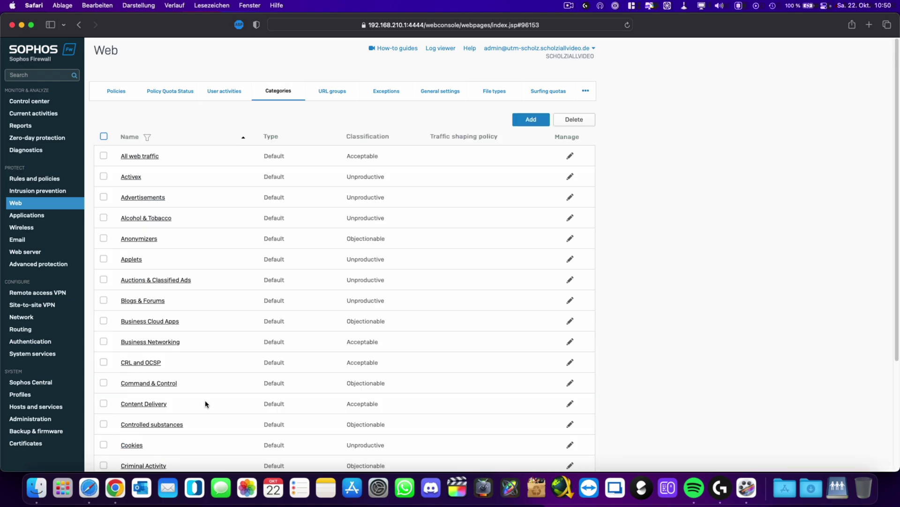
# View the URL groups and examine the web exceptions with their matching URLs and skipped checks.
pyautogui.click(336, 92)
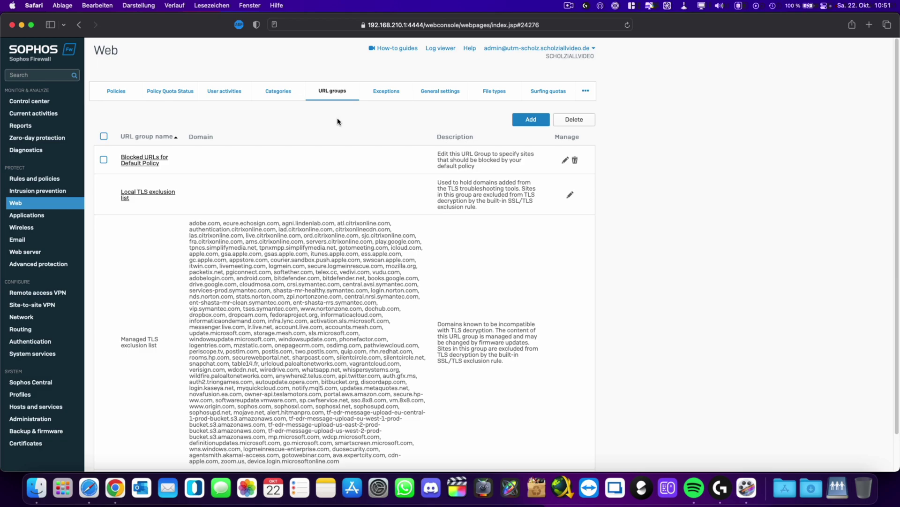
pyautogui.click(386, 92)
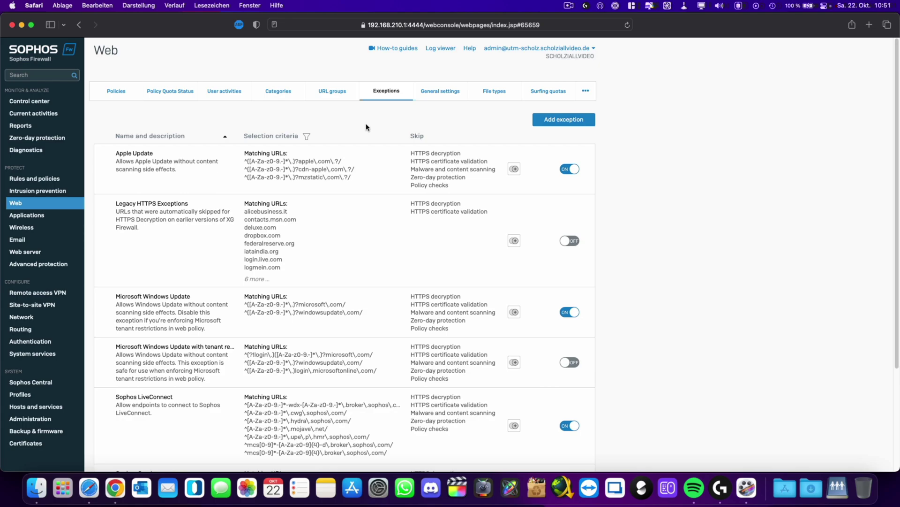
pyautogui.scroll(-5, 366, 127)
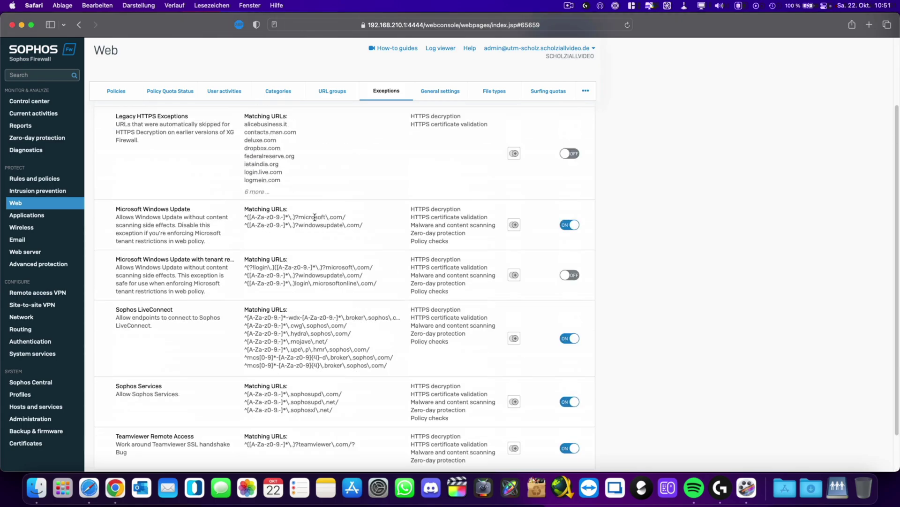
pyautogui.scroll(5, 315, 217)
pyautogui.scroll(-4, 305, 238)
pyautogui.scroll(1, 300, 237)
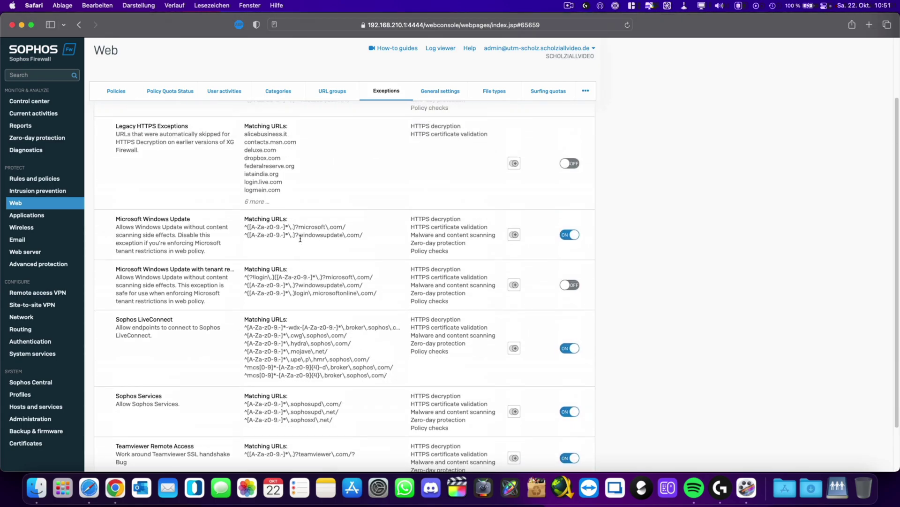
pyautogui.scroll(-2, 300, 237)
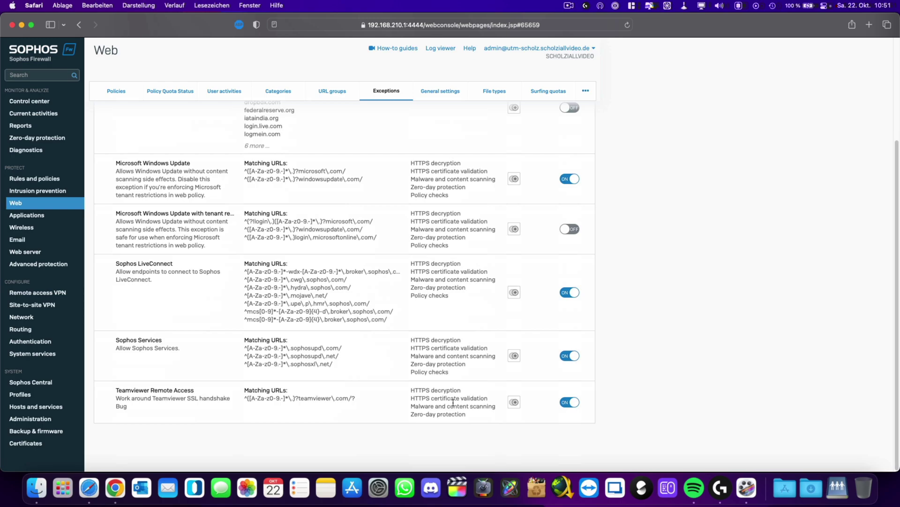
pyautogui.scroll(5, 367, 423)
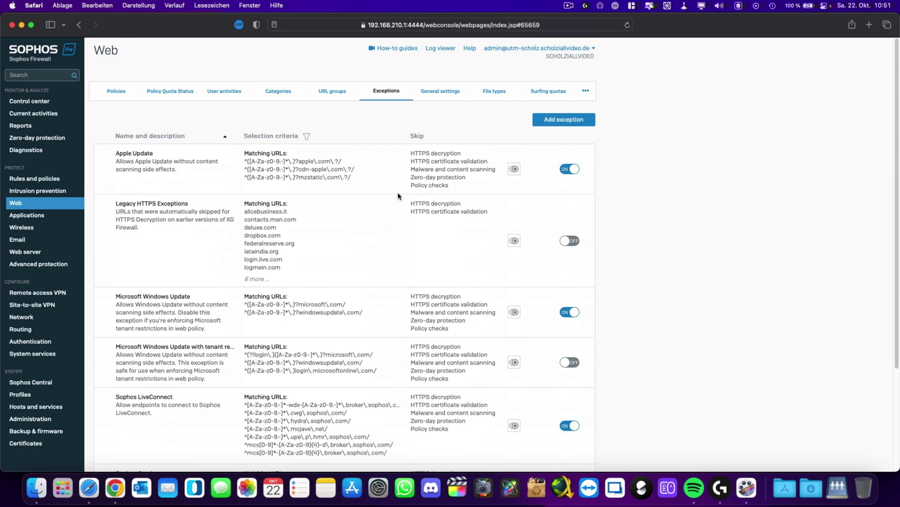
# Open the general web settings and inspect the scan engine and web proxy scanning mode choices without changing them.
pyautogui.click(441, 94)
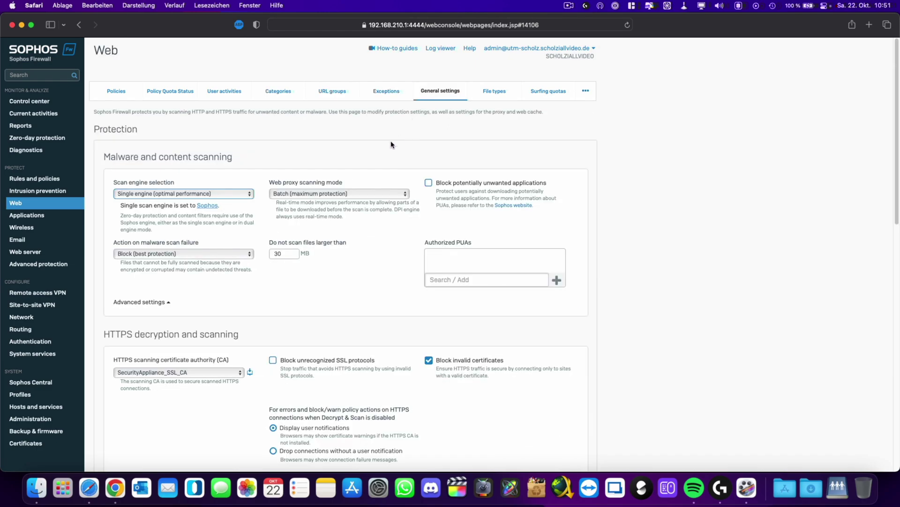
pyautogui.scroll(-2, 365, 150)
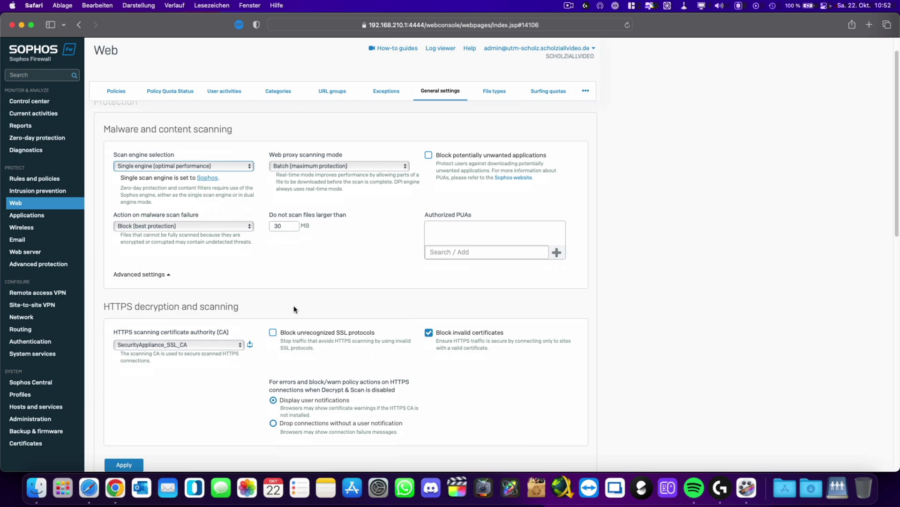
pyautogui.click(157, 167)
pyautogui.click(240, 153)
pyautogui.click(228, 166)
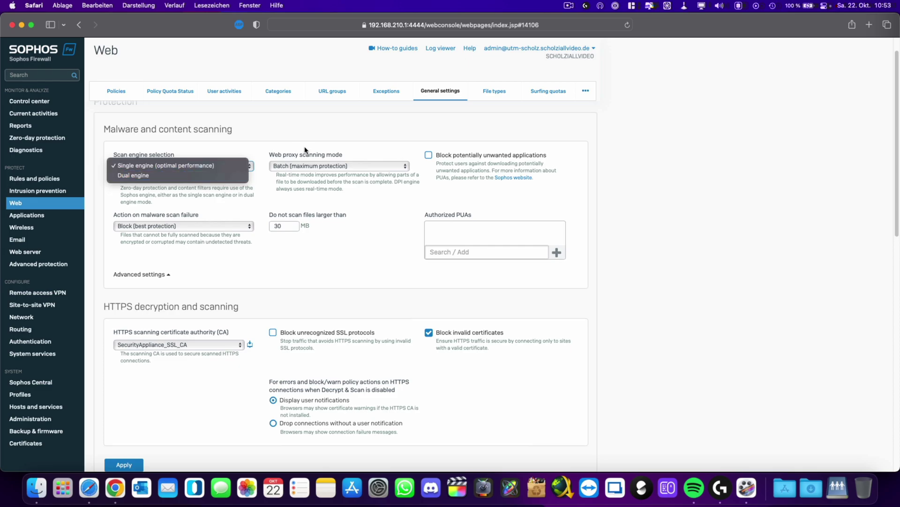
pyautogui.click(292, 143)
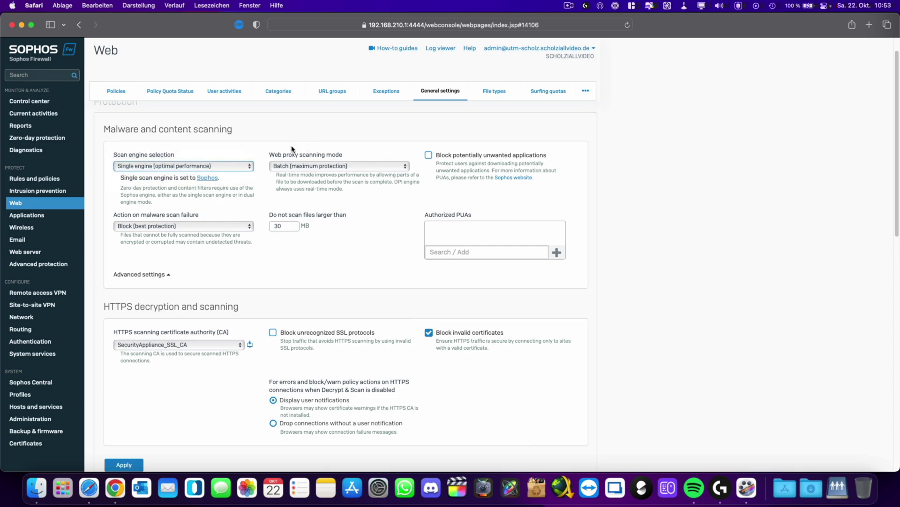
pyautogui.click(345, 165)
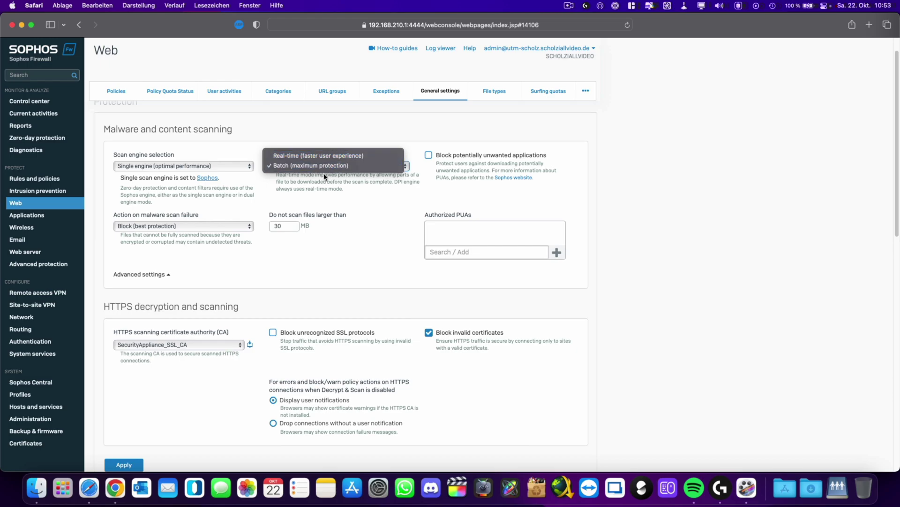
pyautogui.click(315, 195)
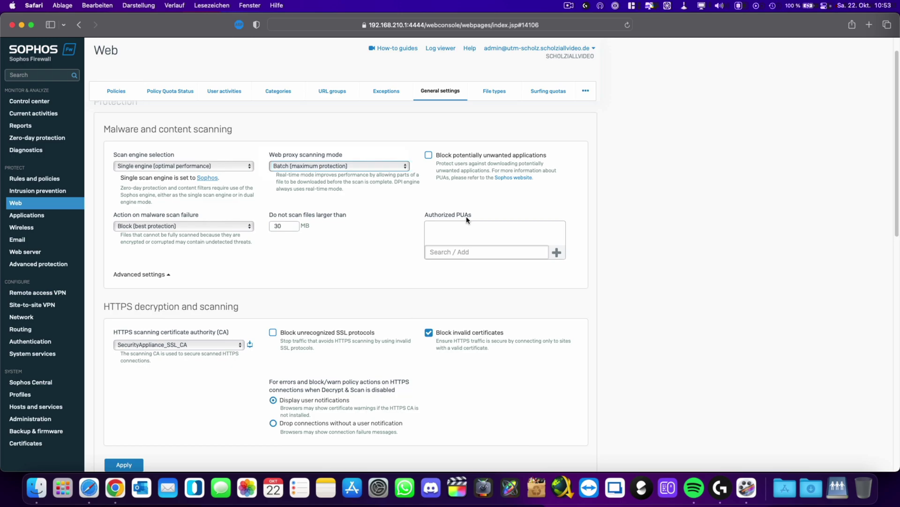
# Expand the advanced malware scanning settings and review the HTTPS decryption and policy override options.
pyautogui.click(158, 276)
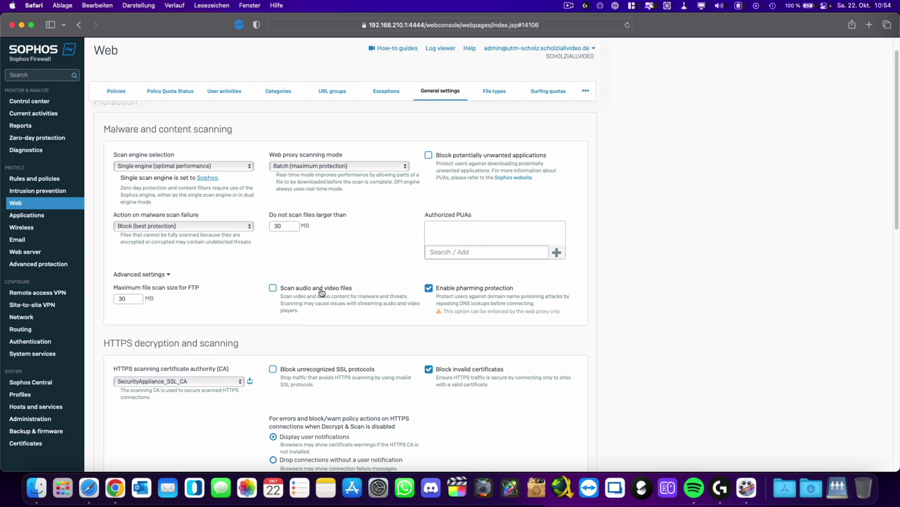
pyautogui.scroll(-5, 321, 292)
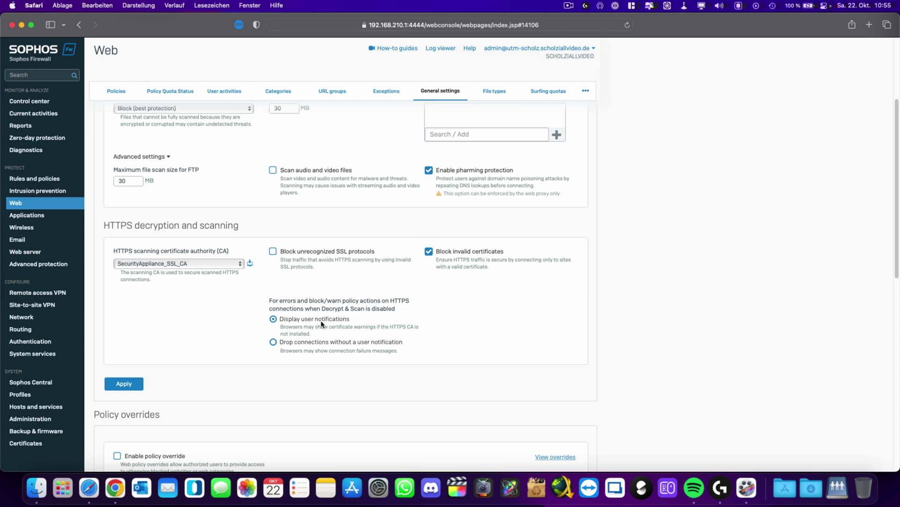
pyautogui.scroll(-5, 211, 363)
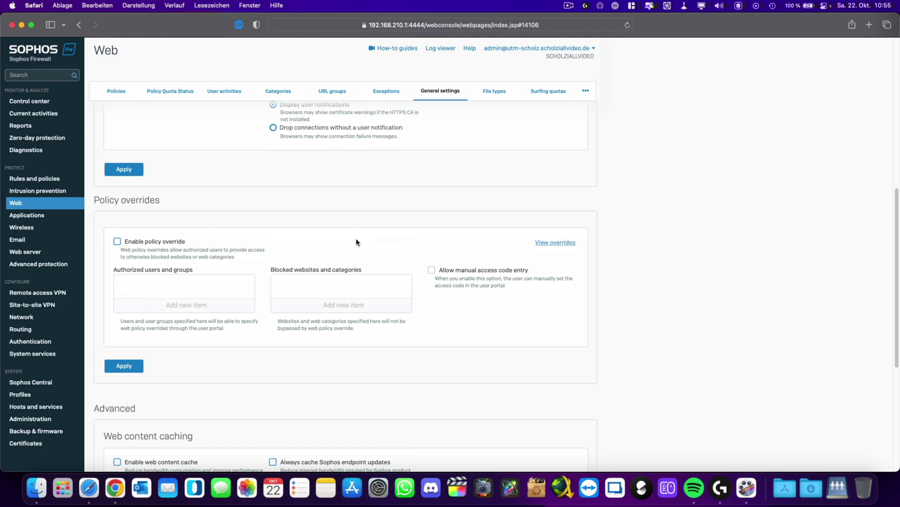
# Examine the web content caching options and the web proxy's allowed destination ports.
pyautogui.scroll(-5, 331, 291)
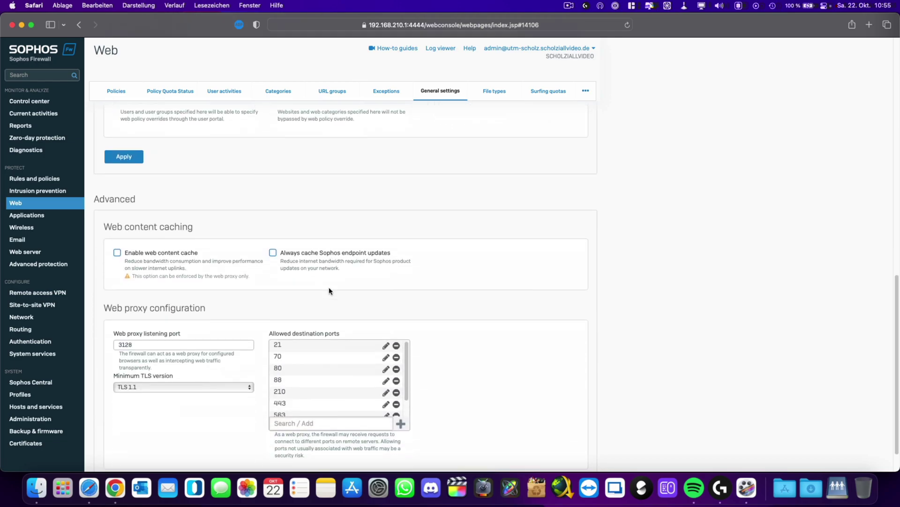
pyautogui.scroll(-1, 328, 290)
pyautogui.scroll(-1, 327, 289)
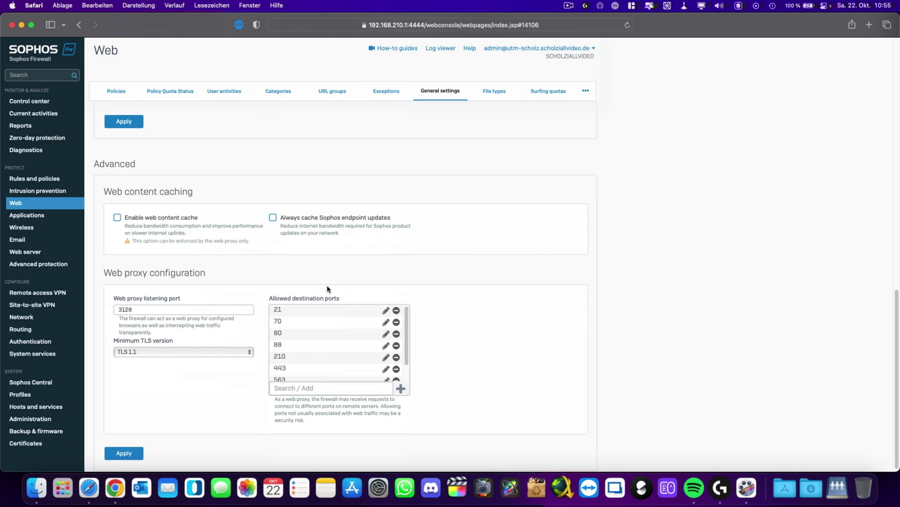
pyautogui.scroll(-2, 322, 329)
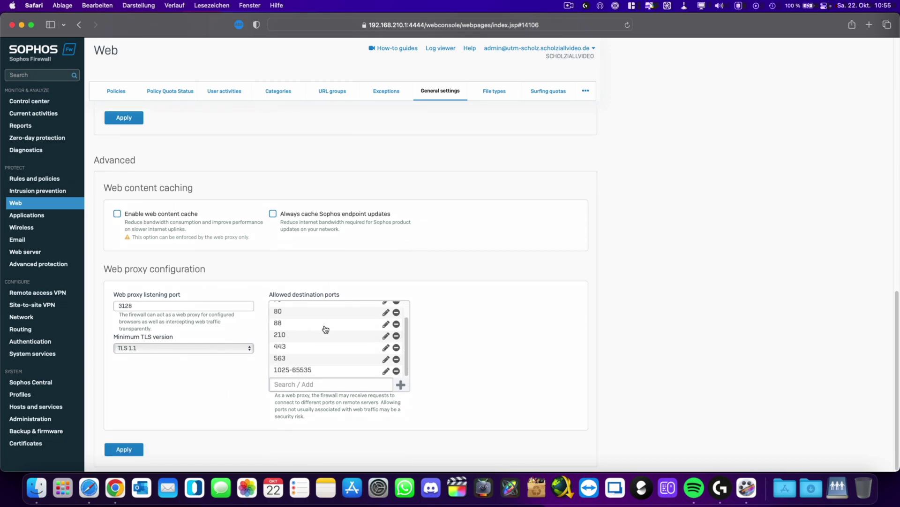
pyautogui.scroll(5, 322, 364)
pyautogui.scroll(-5, 361, 345)
# Inspect the minimum TLS version choices in the web proxy configuration without changing the selection.
pyautogui.click(167, 348)
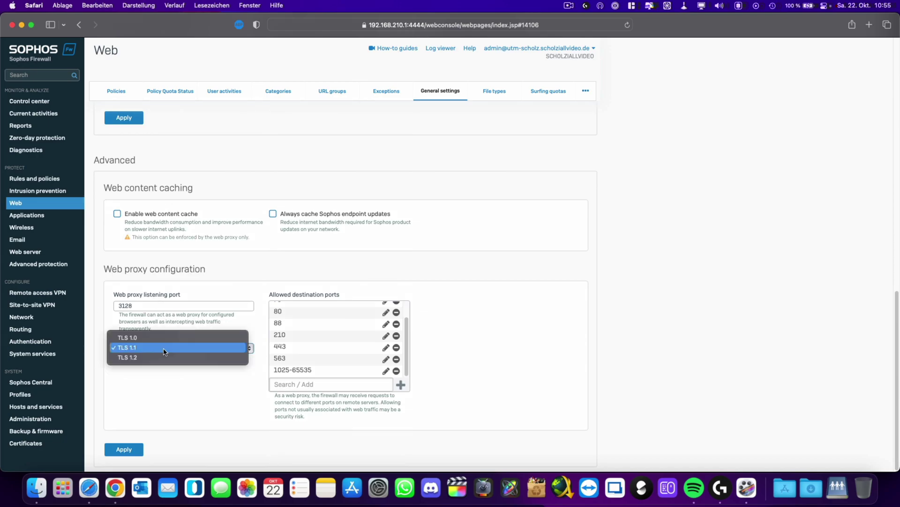
pyautogui.click(145, 383)
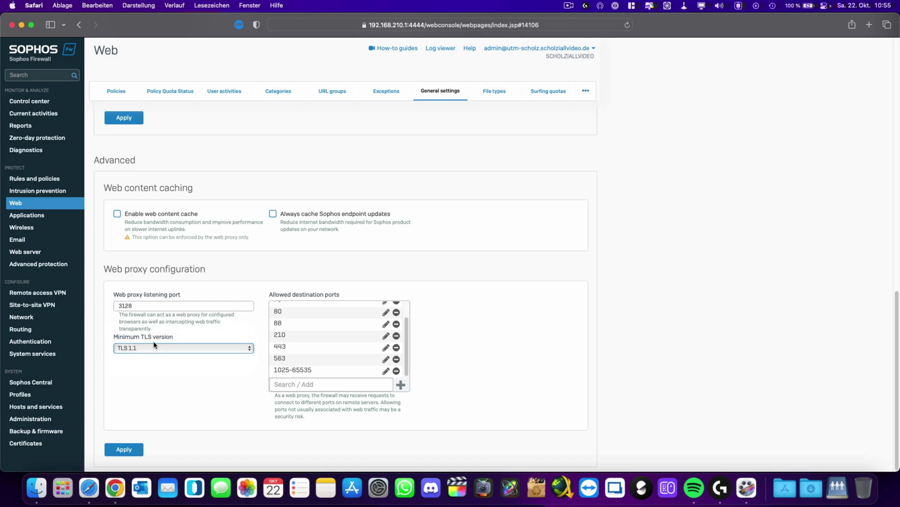
pyautogui.click(150, 348)
pyautogui.click(160, 413)
pyautogui.moveTo(225, 279)
pyautogui.mouseDown()
pyautogui.moveTo(120, 269)
pyautogui.moveTo(211, 269)
pyautogui.mouseUp()
pyautogui.click(123, 270)
pyautogui.click(218, 279)
pyautogui.scroll(20, 305, 424)
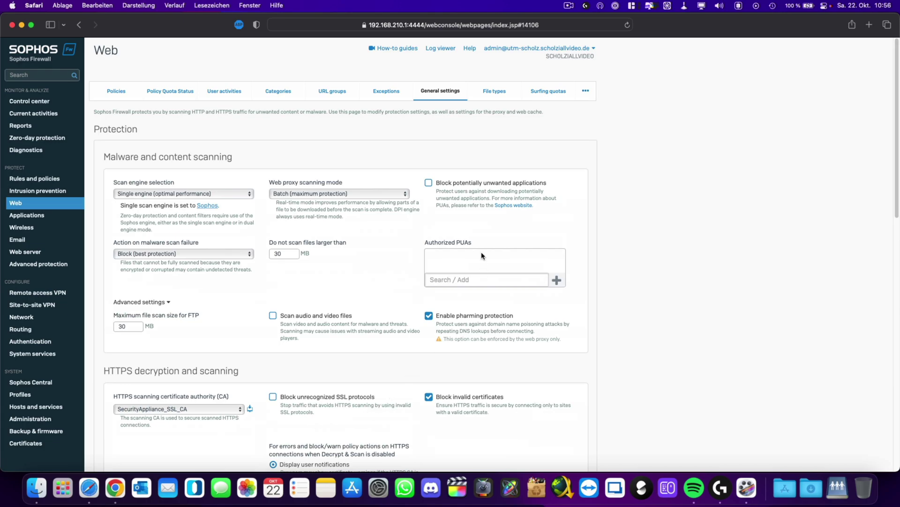
# View the predefined file types with their file extensions and MIME headers.
pyautogui.click(496, 91)
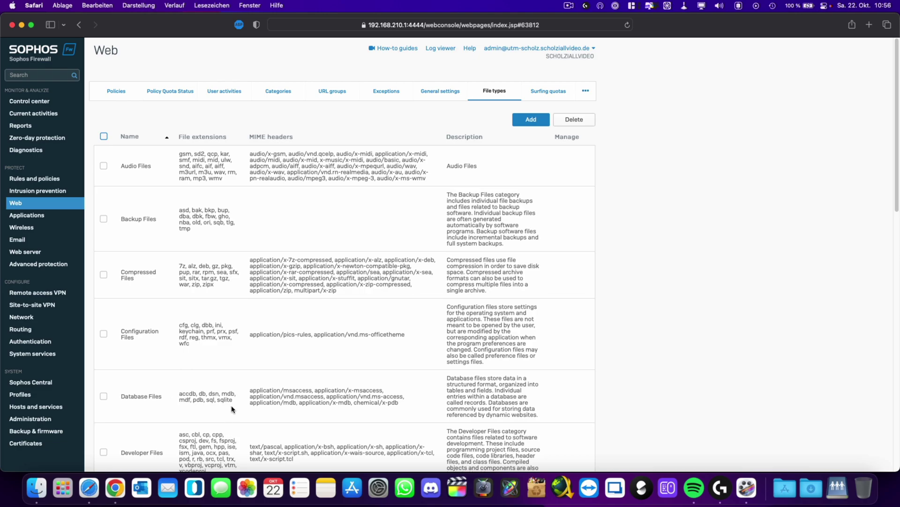
pyautogui.scroll(-3, 232, 402)
pyautogui.scroll(-10, 232, 402)
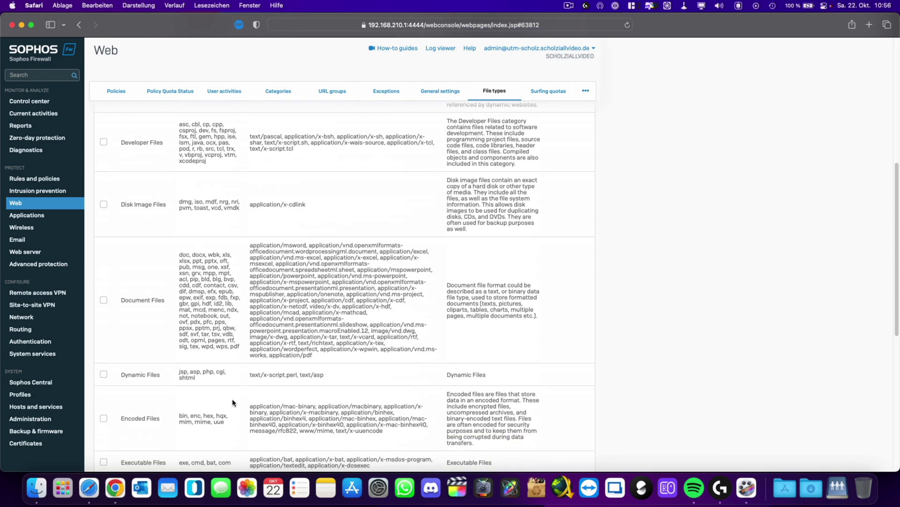
pyautogui.scroll(12, 232, 401)
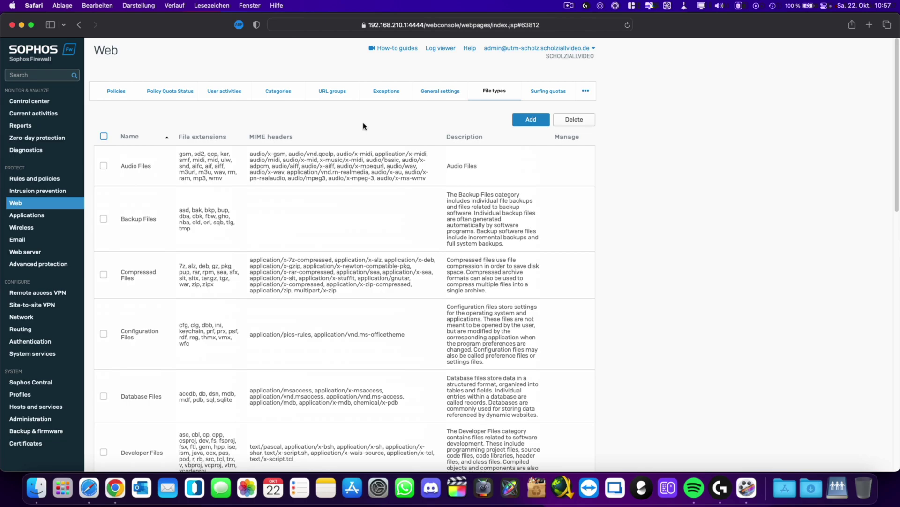
# View the surfing quotas and return to the web policies.
pyautogui.click(546, 93)
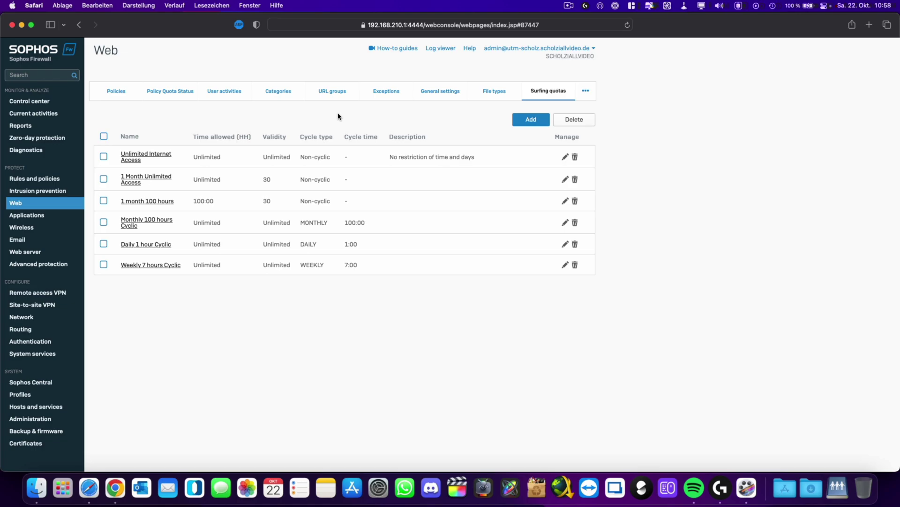
pyautogui.click(116, 90)
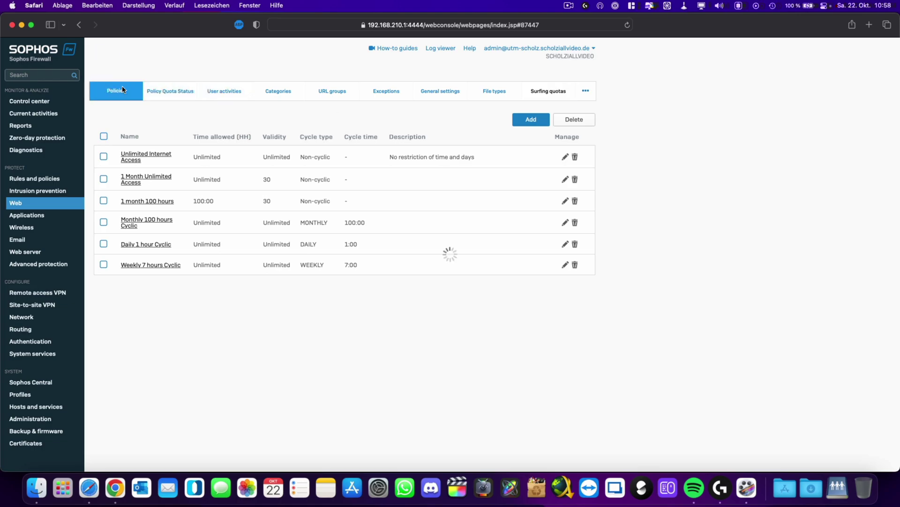